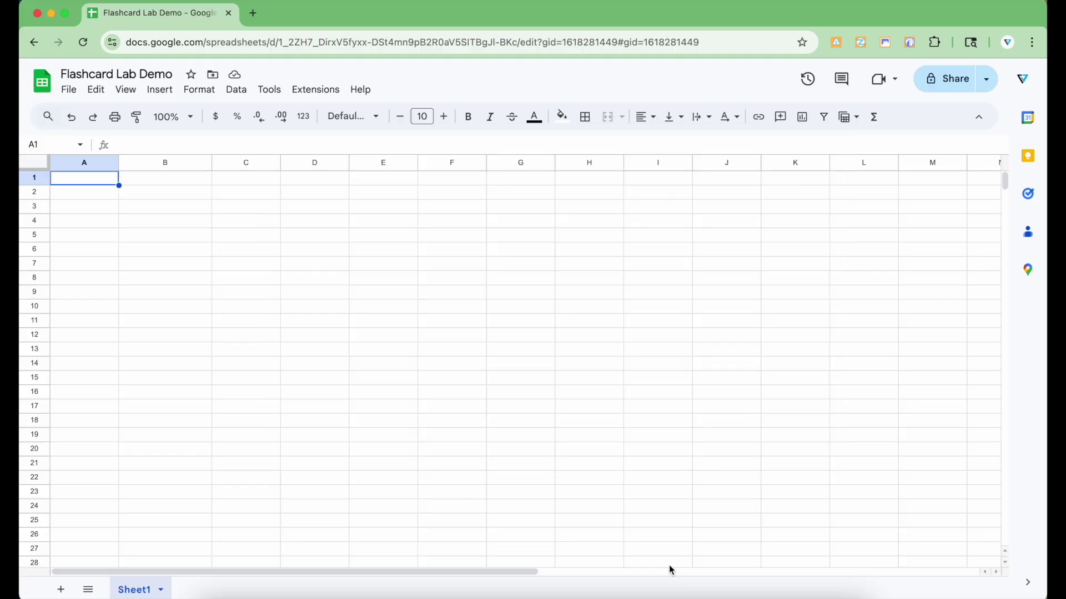
# Generate the Flashcard Lab sample deck and confirm replacing the sheets with the sample vocabulary decks
pyautogui.click(317, 91)
pyautogui.moveTo(350, 249)
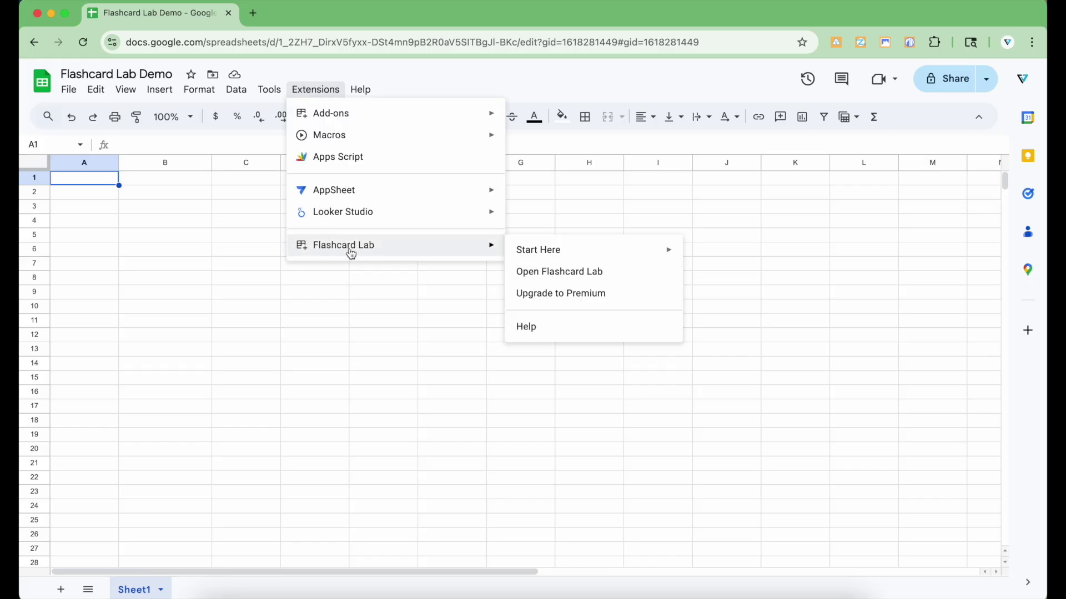
pyautogui.moveTo(563, 250)
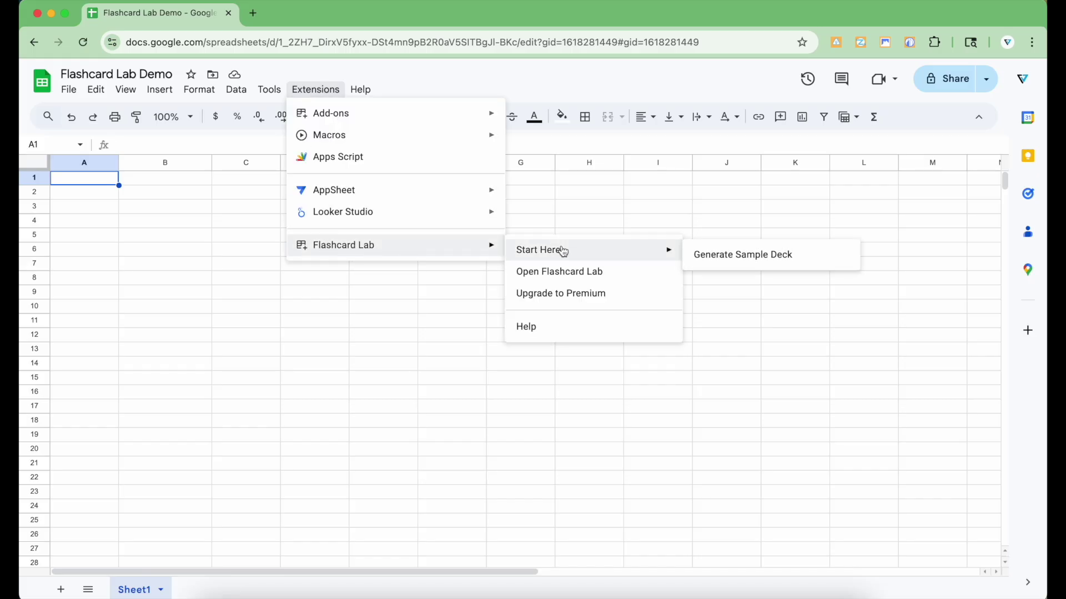
pyautogui.click(754, 258)
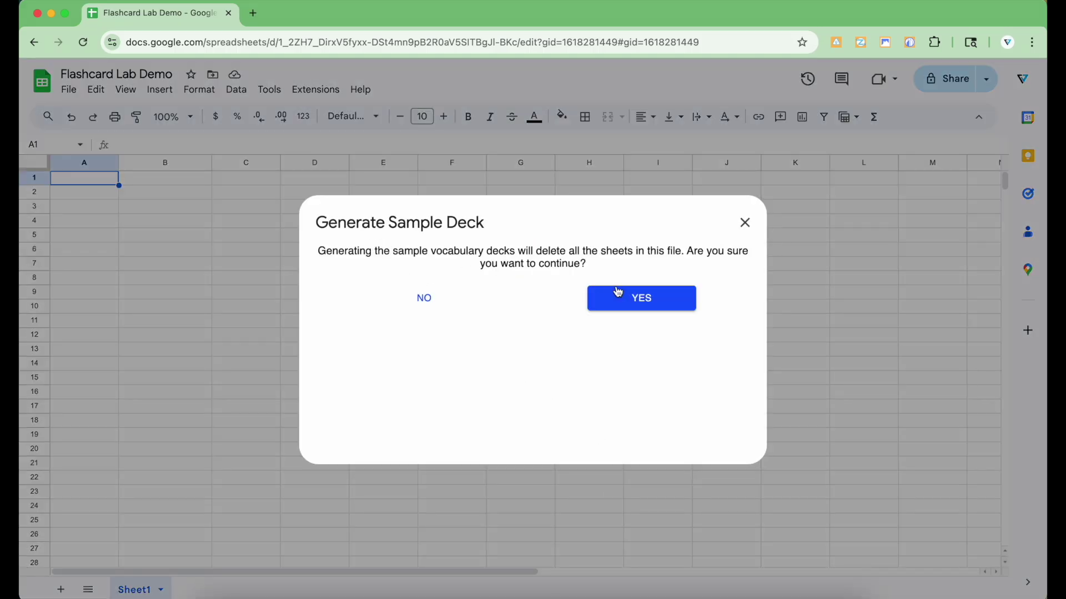
pyautogui.click(639, 303)
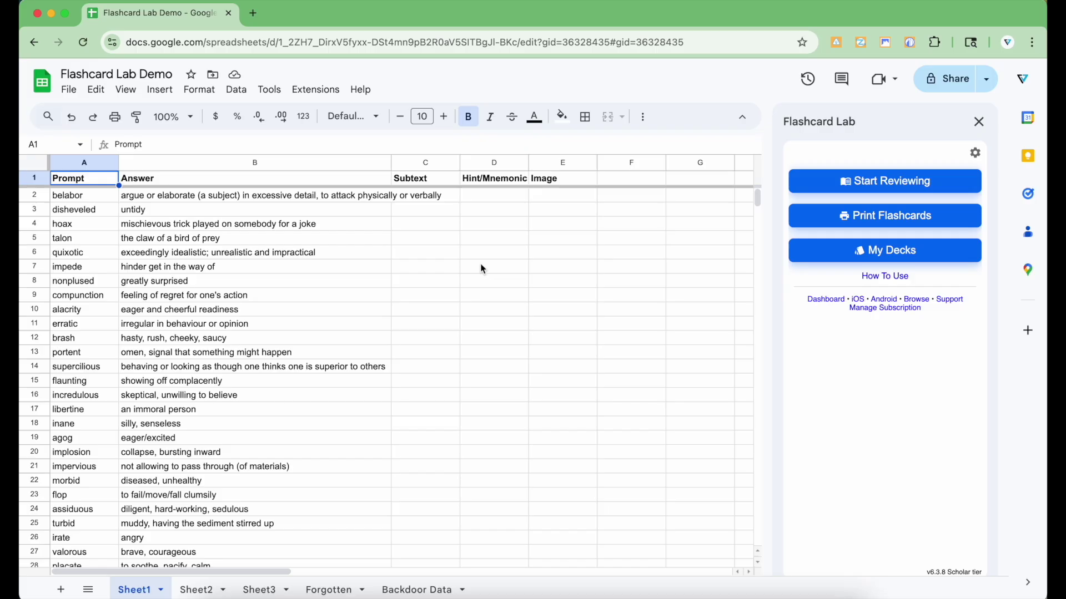
pyautogui.click(34, 178)
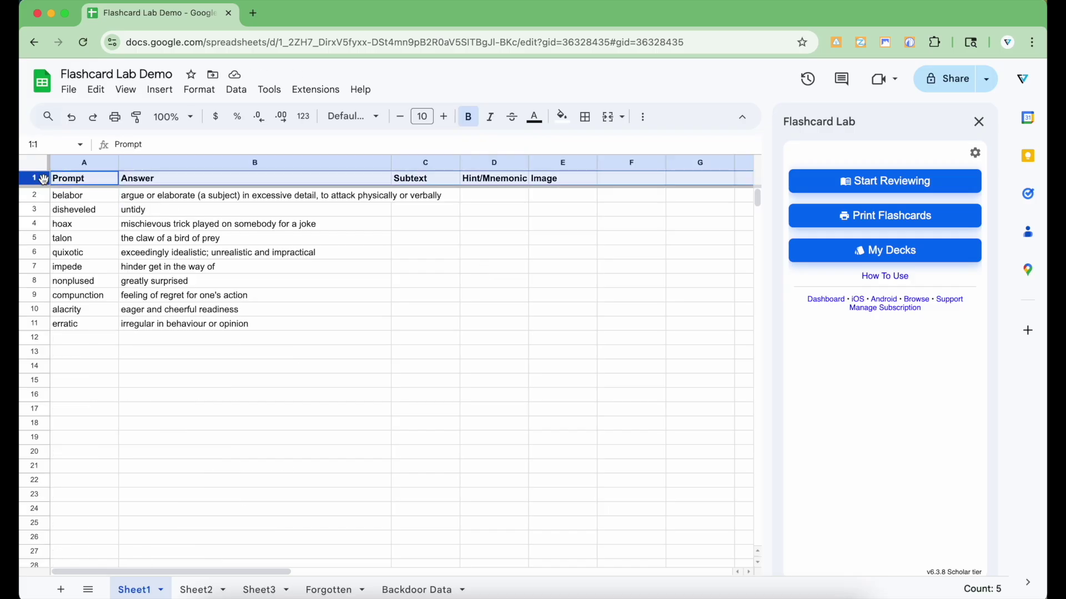
pyautogui.click(77, 165)
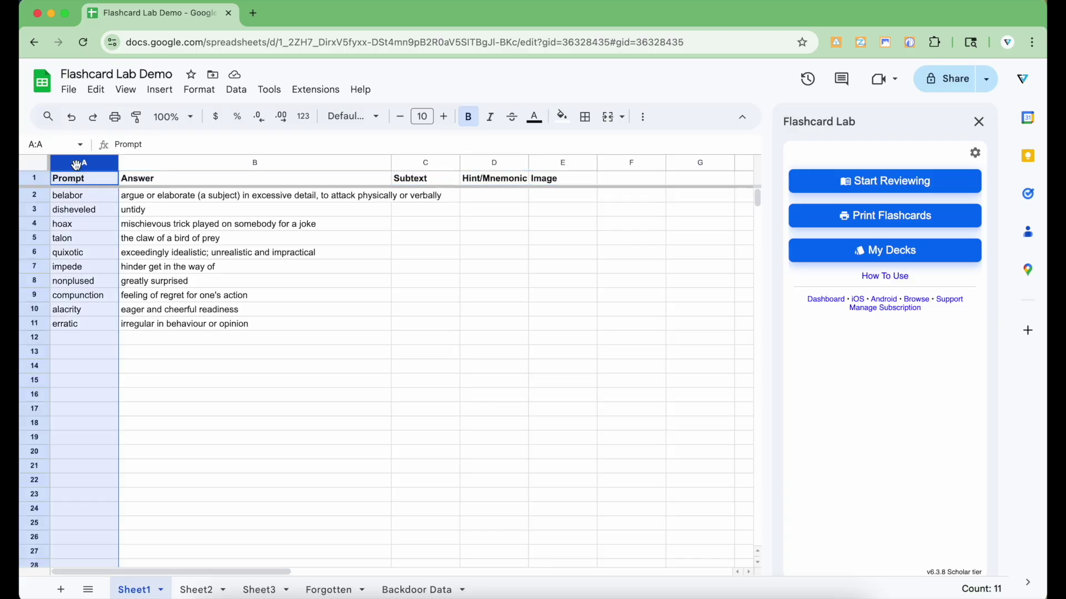
pyautogui.click(259, 161)
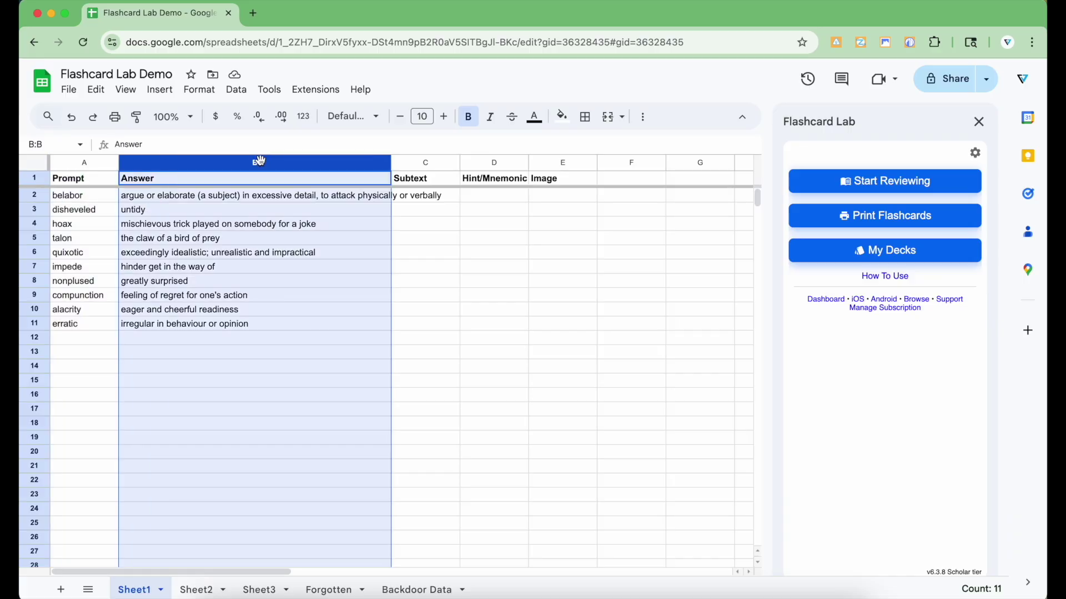
pyautogui.click(423, 161)
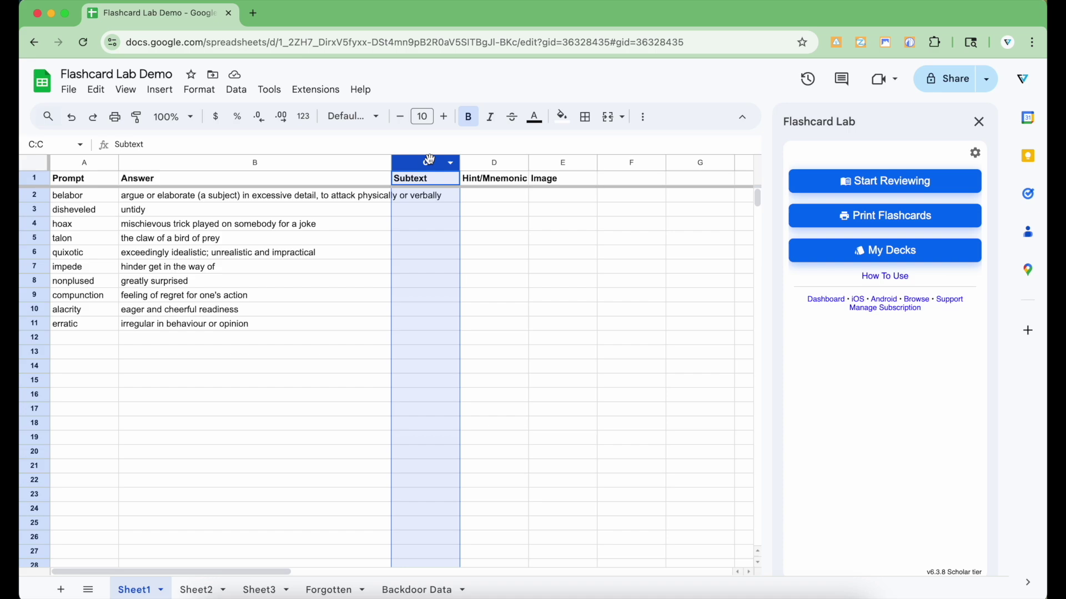
pyautogui.click(492, 162)
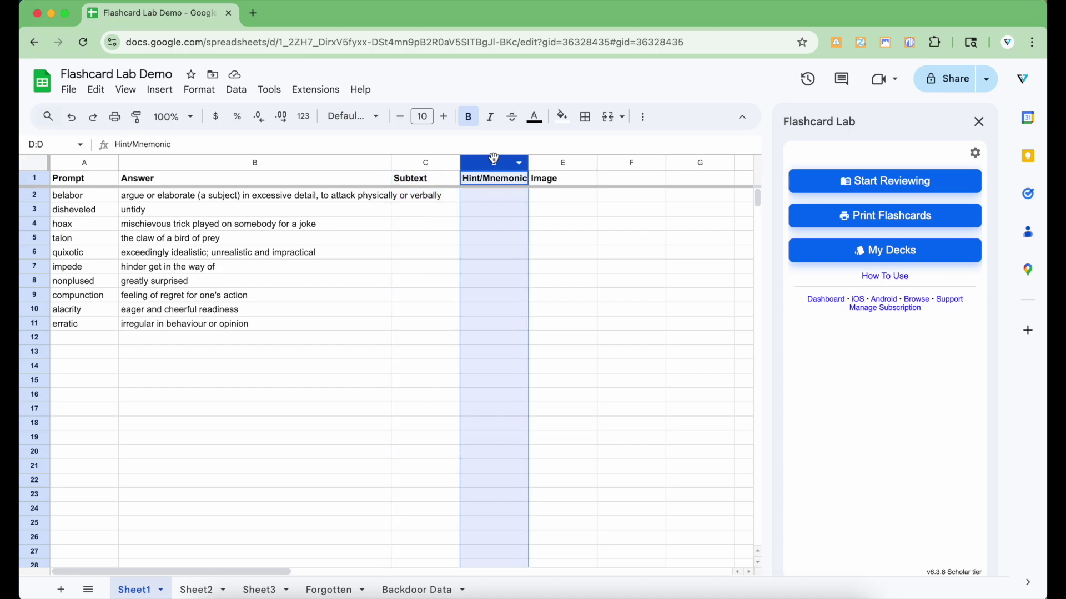
# Enter subtext 'messy' in C3 and hint 'shovels make a mess' in D3 for disheveled
pyautogui.click(427, 212)
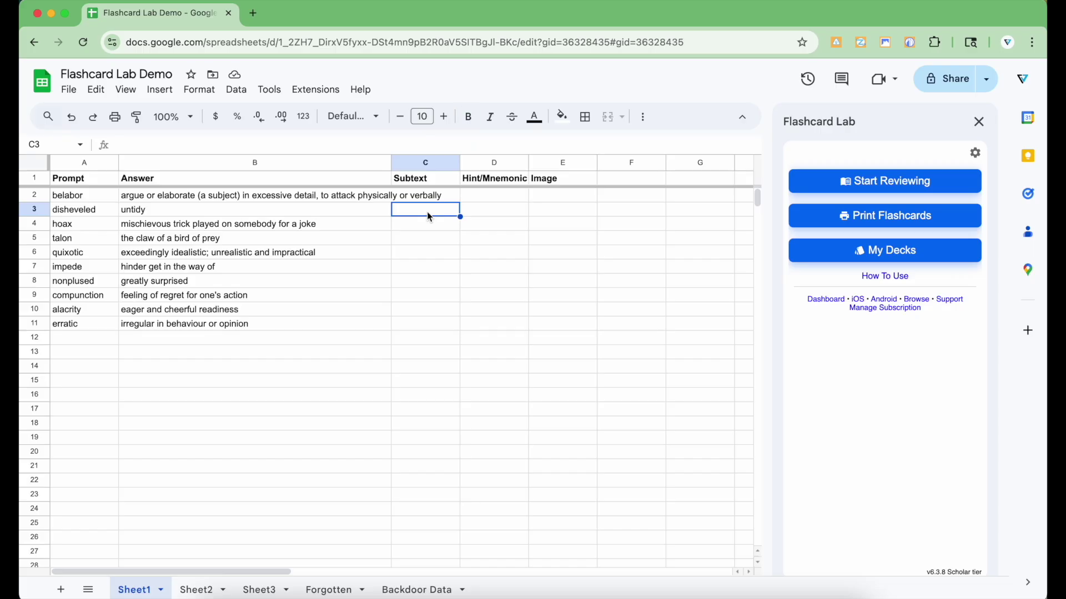
pyautogui.press('Return')
pyautogui.write('messy')
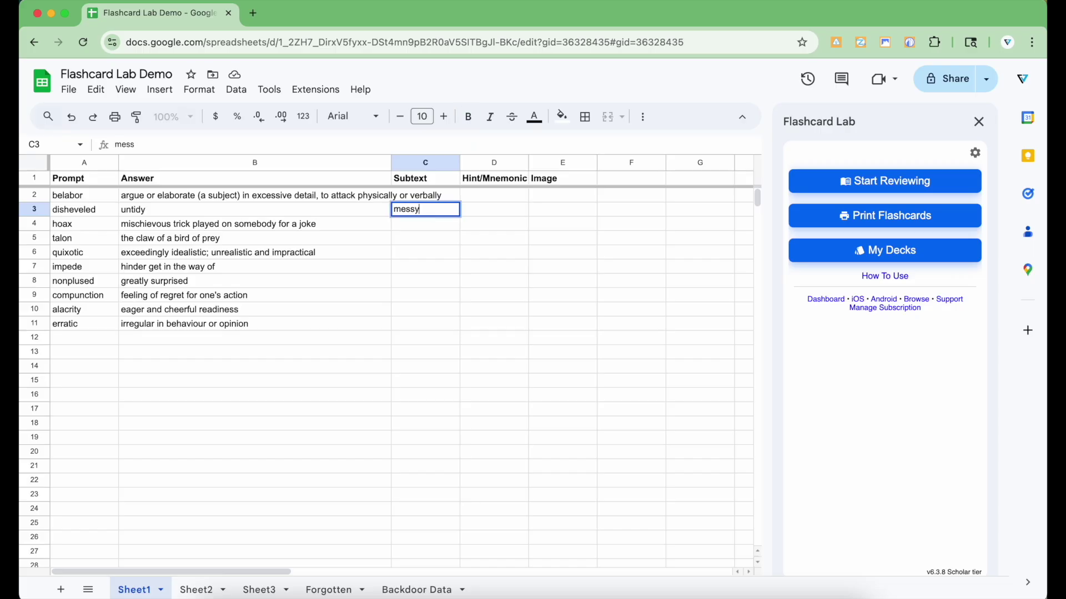
pyautogui.press('Tab')
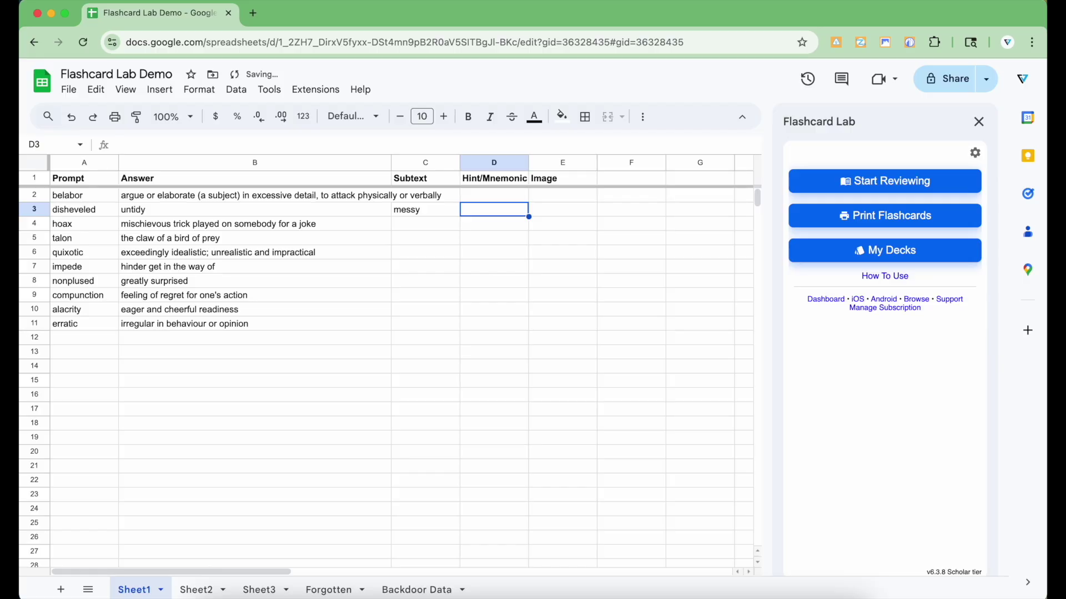
pyautogui.write('shovels make a mess')
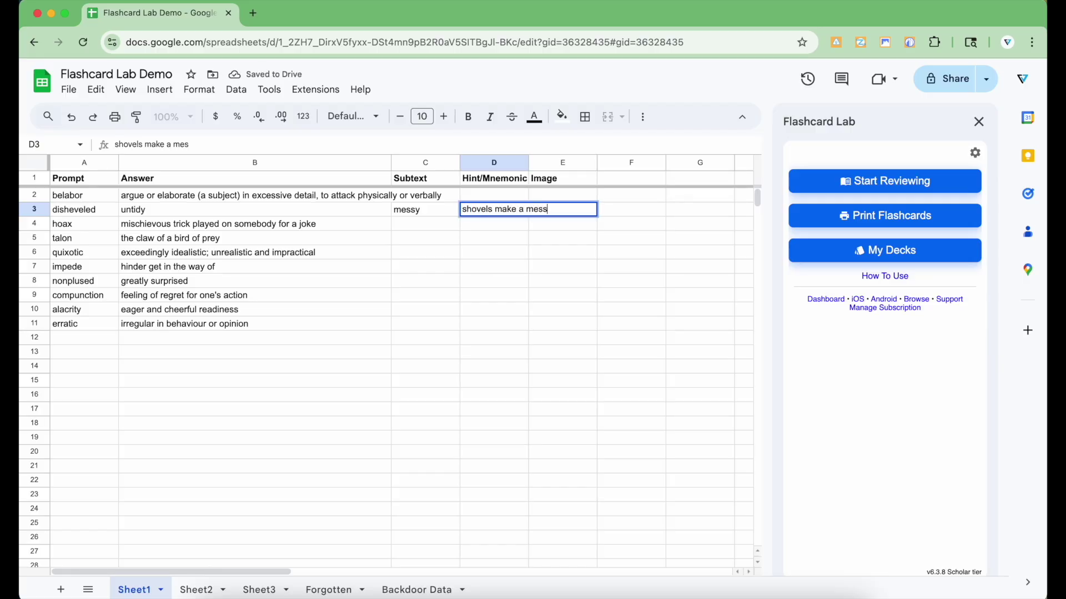
pyautogui.press('Return')
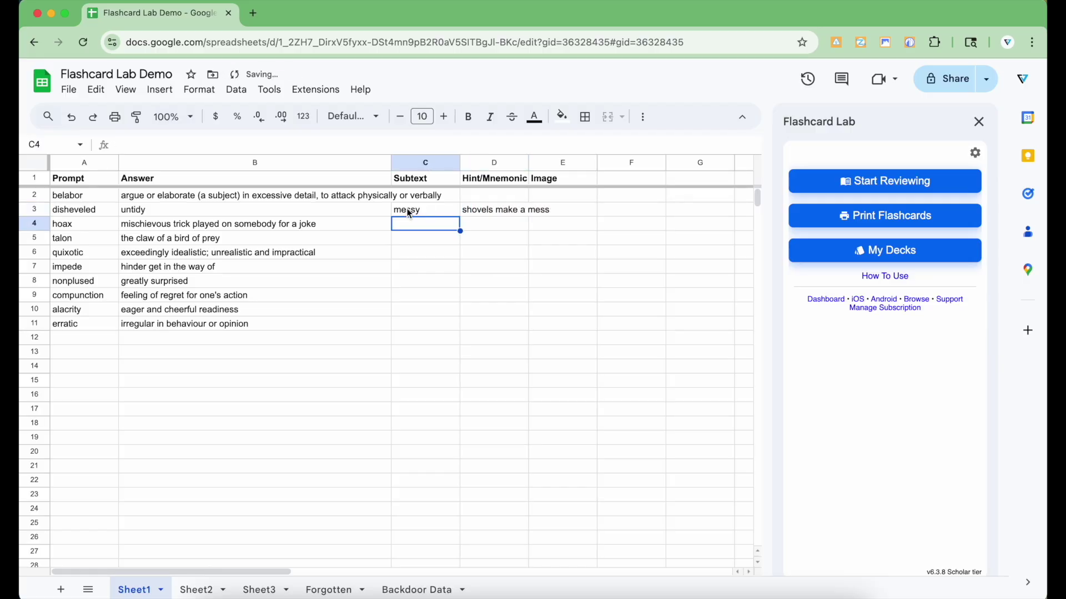
pyautogui.click(70, 200)
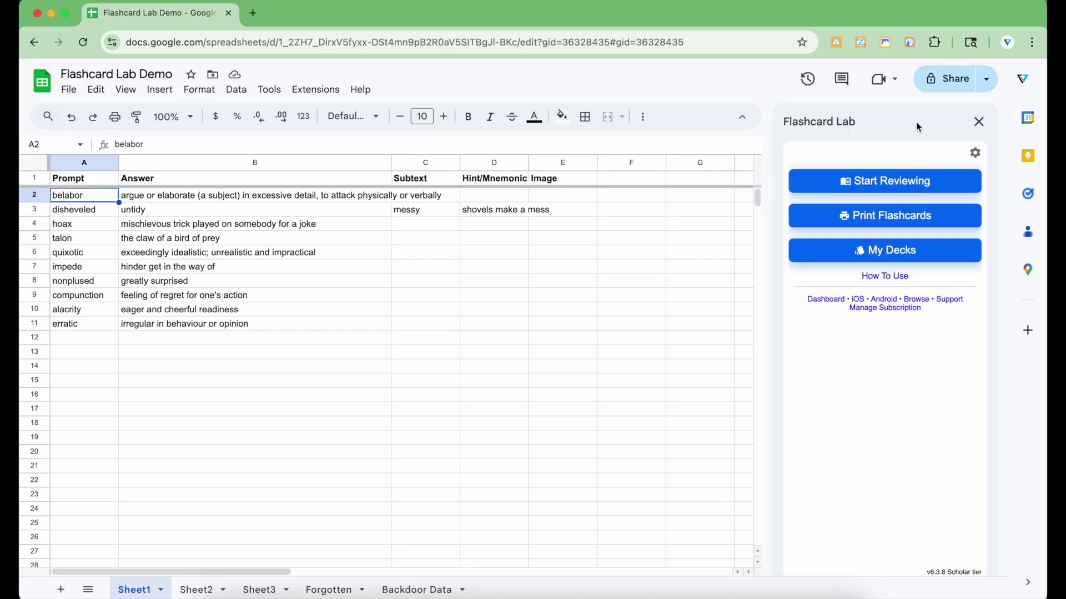
# In Flashcard Lab settings, leave spaced repetition off and save with card animations on
pyautogui.click(975, 154)
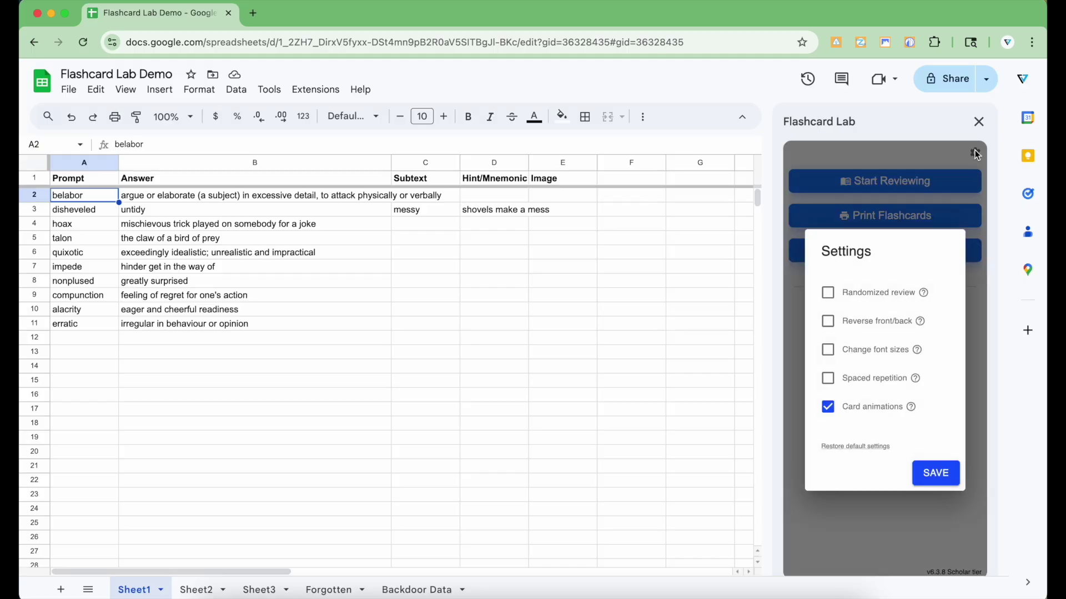
pyautogui.click(848, 383)
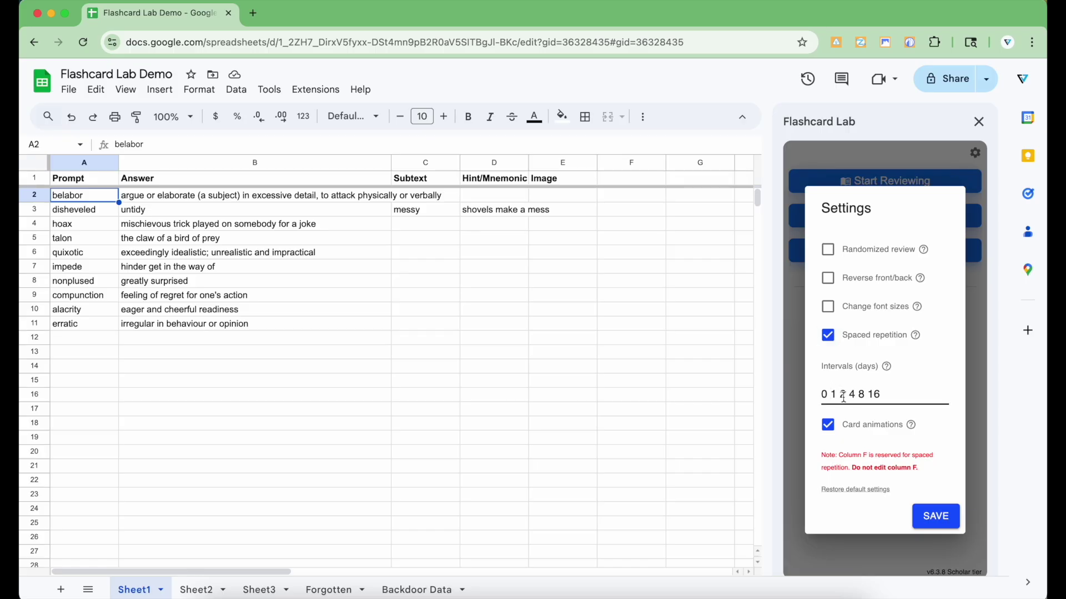
pyautogui.click(828, 336)
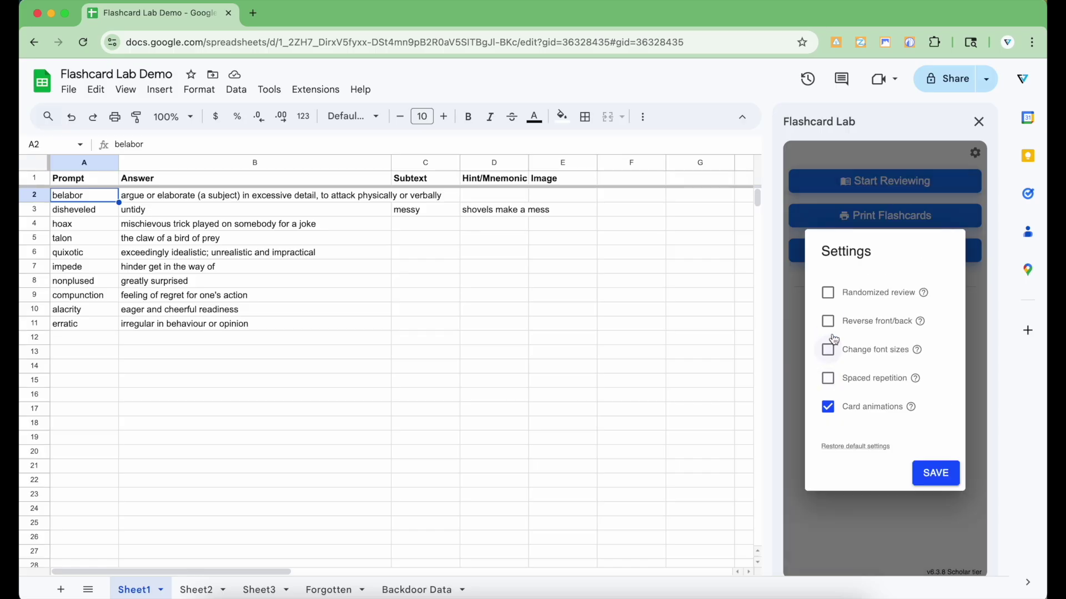
pyautogui.click(939, 478)
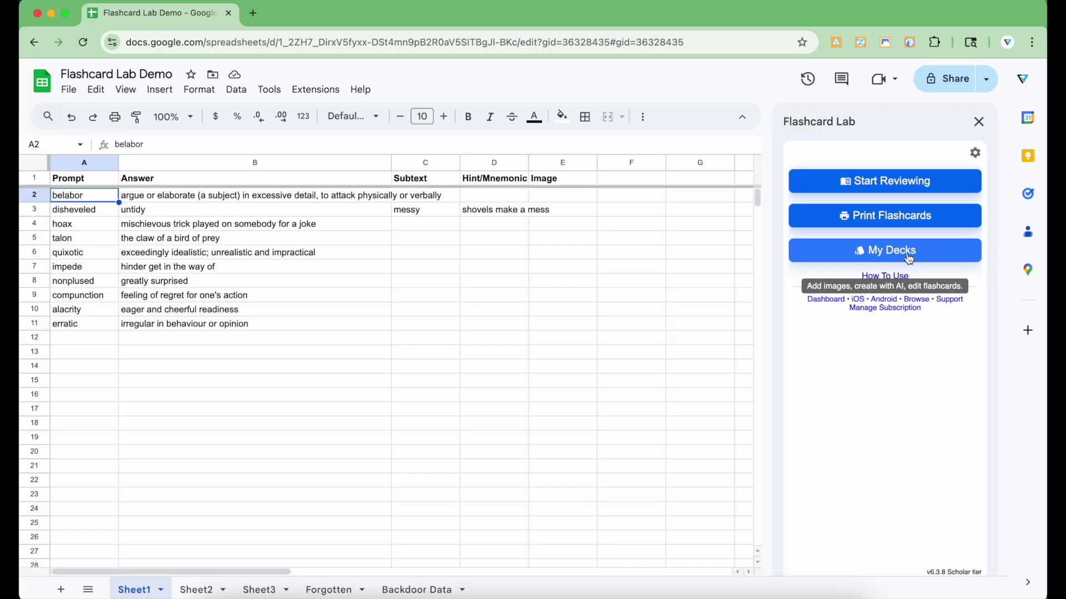
# From My Decks, pick Sheet1 in the flashcard deck dropdown
pyautogui.click(891, 183)
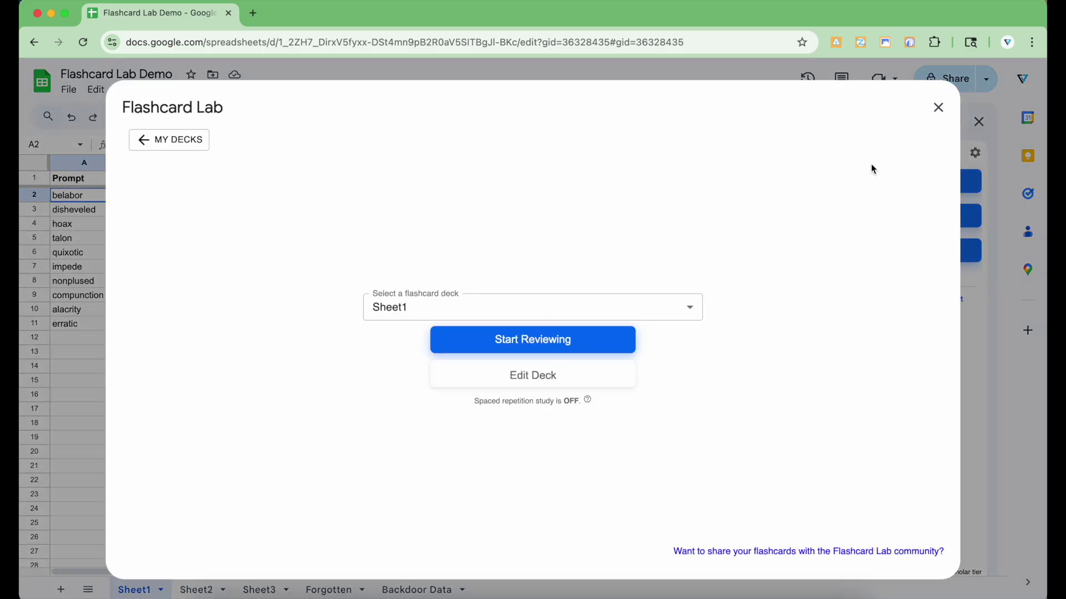
pyautogui.click(505, 308)
pyautogui.click(519, 308)
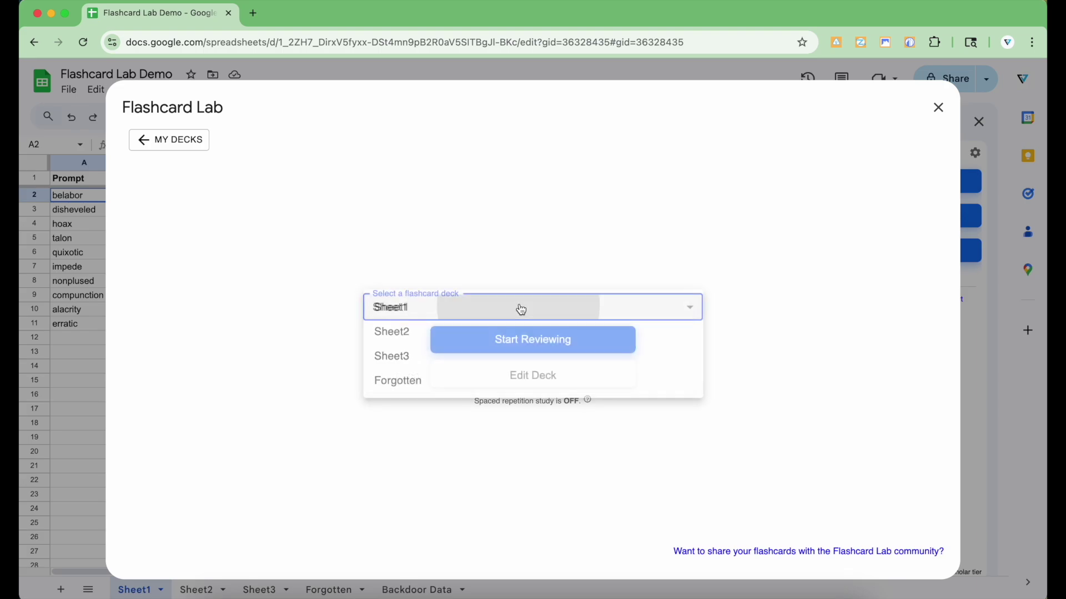
# Start reviewing the Sheet1 deck and flip the belabor card to its definition and back
pyautogui.click(543, 344)
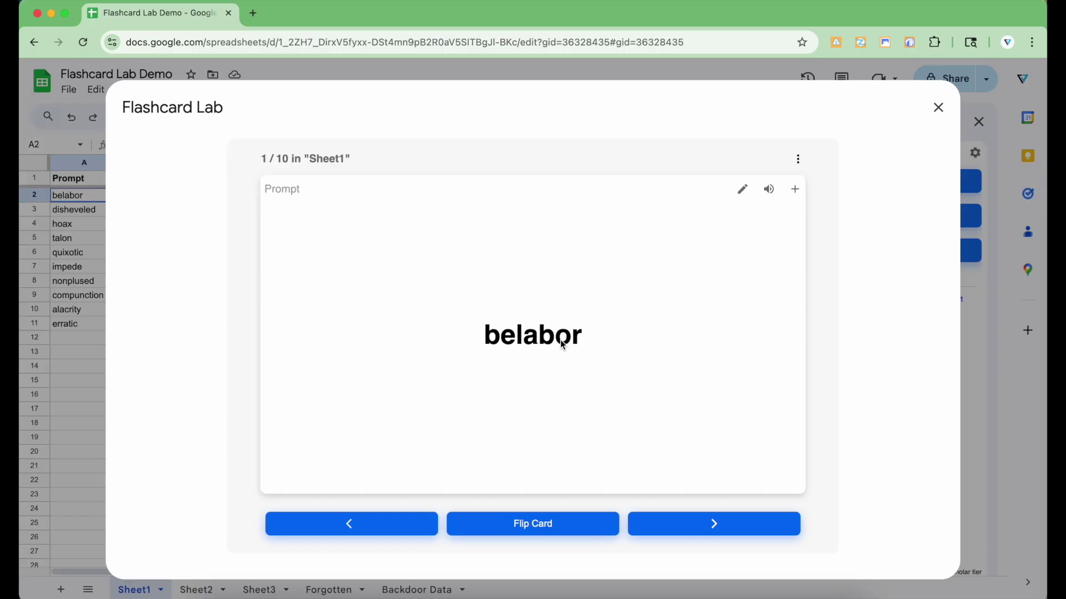
pyautogui.click(562, 368)
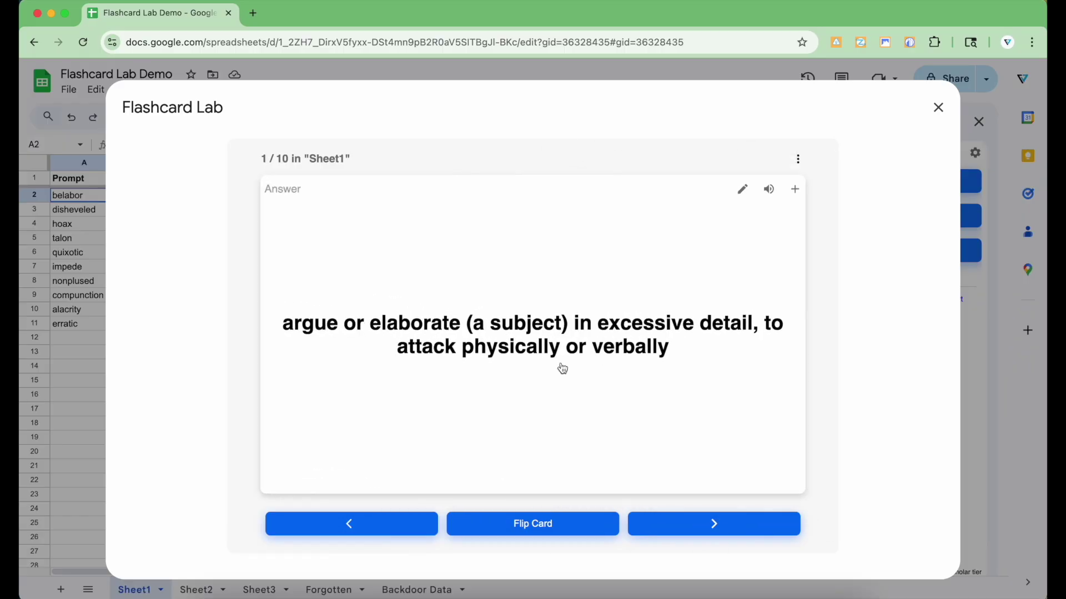
pyautogui.click(562, 368)
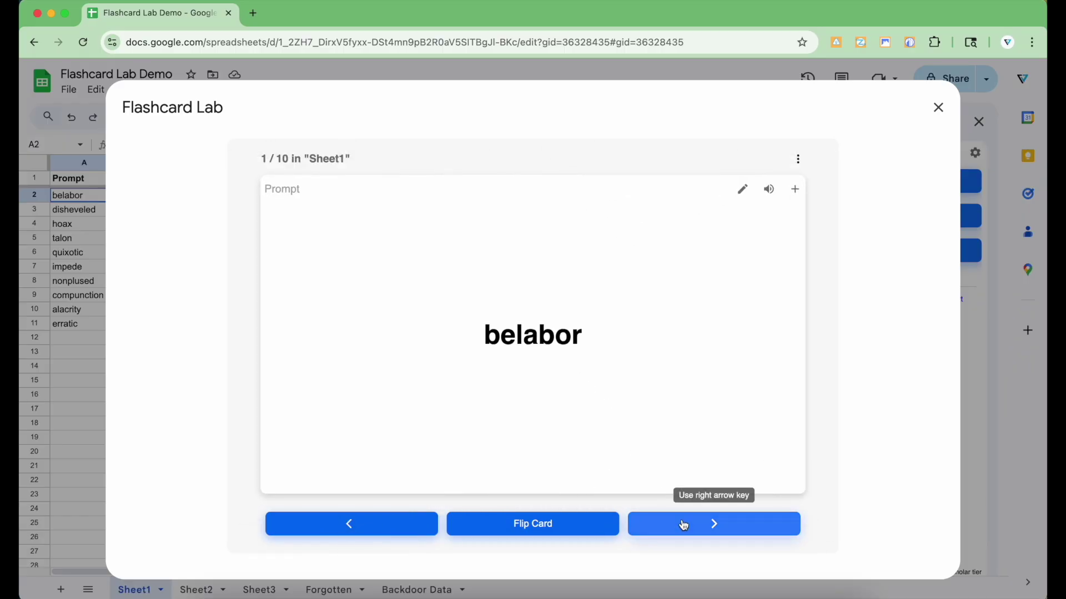
# Move to disheveled, reveal its hint, and flip to the answer 'untidy' with subtext 'messy'
pyautogui.click(683, 522)
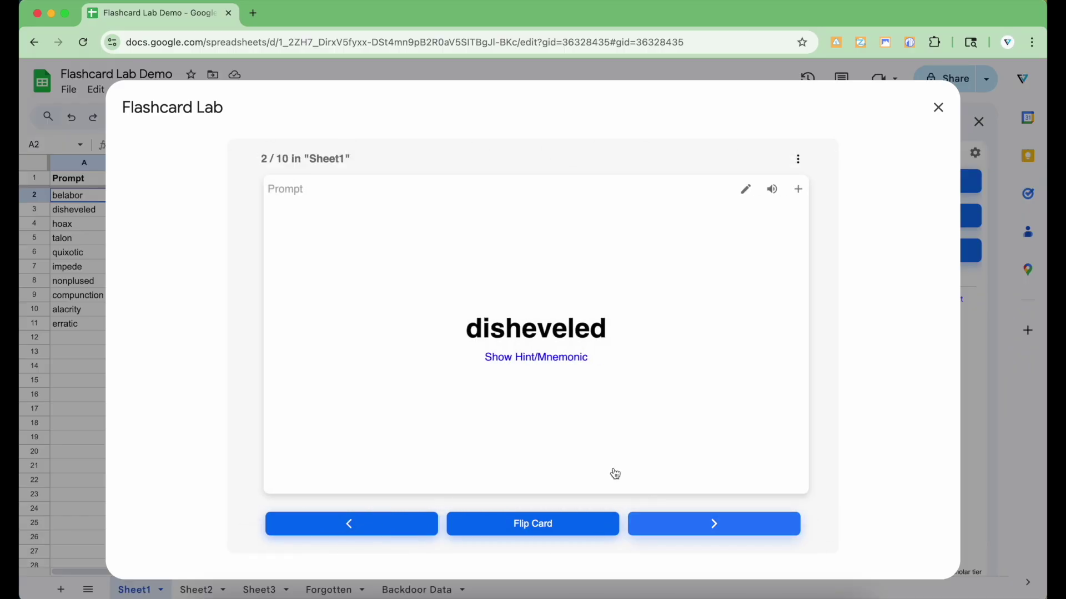
pyautogui.click(525, 367)
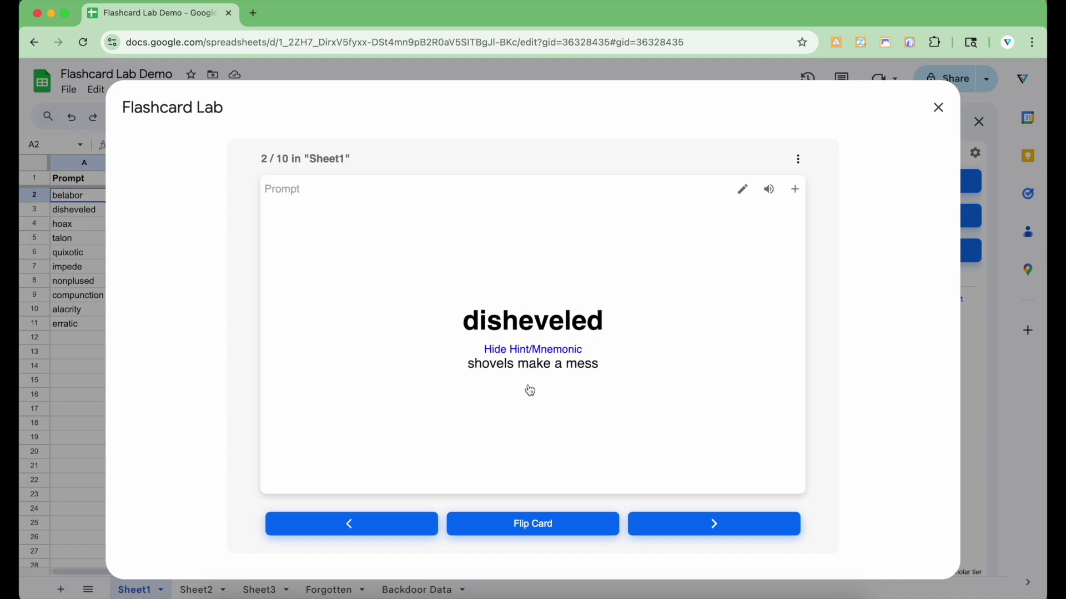
pyautogui.click(544, 523)
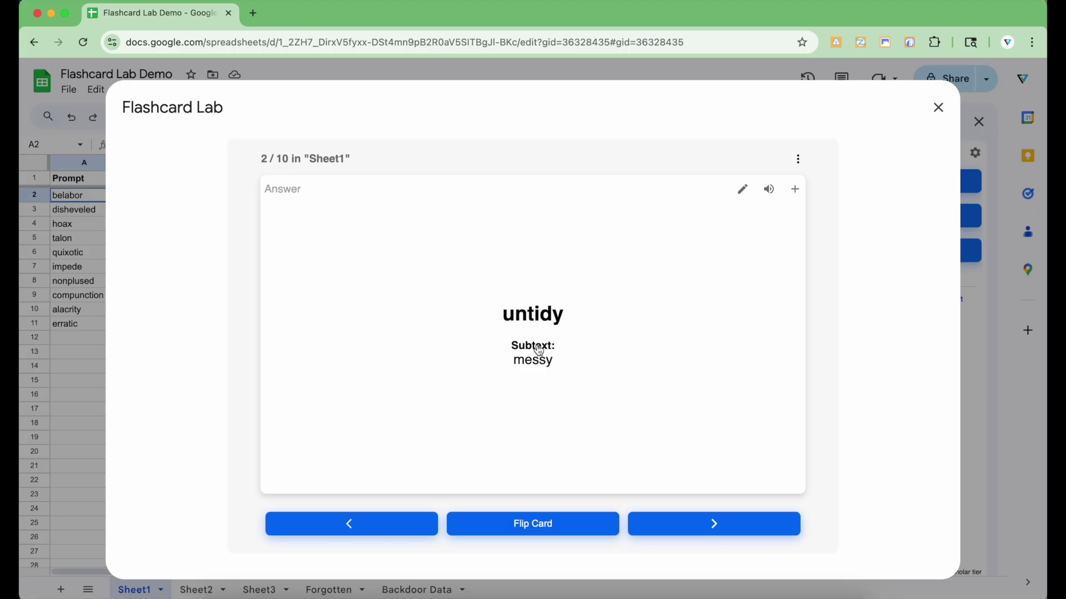
# Flip disheveled back and move through hoax and talon to the final card, erratic
pyautogui.click(543, 523)
pyautogui.press('Right')
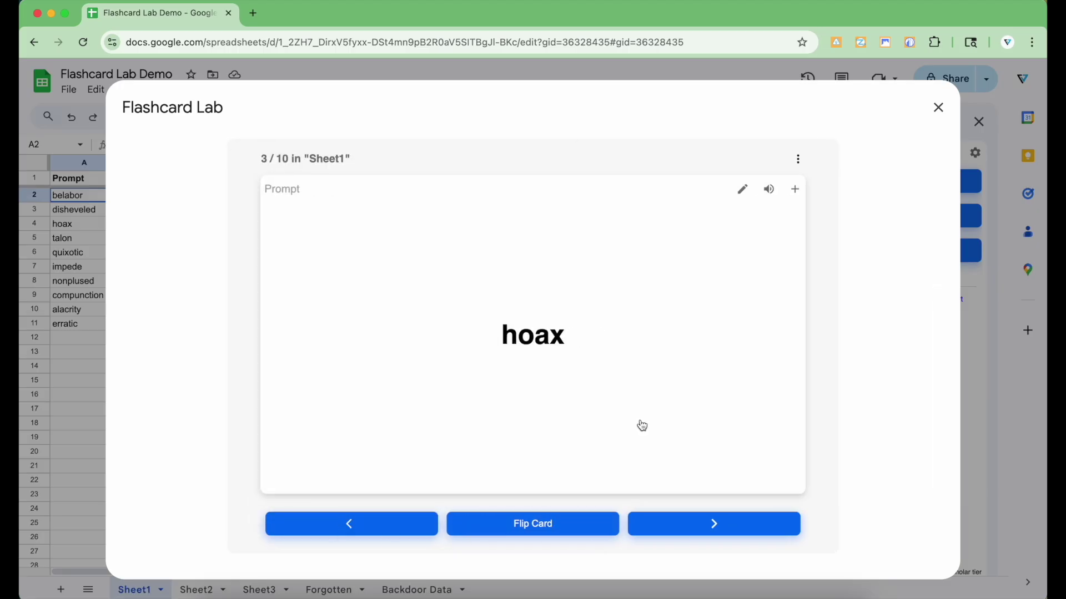
pyautogui.press('Right')
pyautogui.click(641, 424)
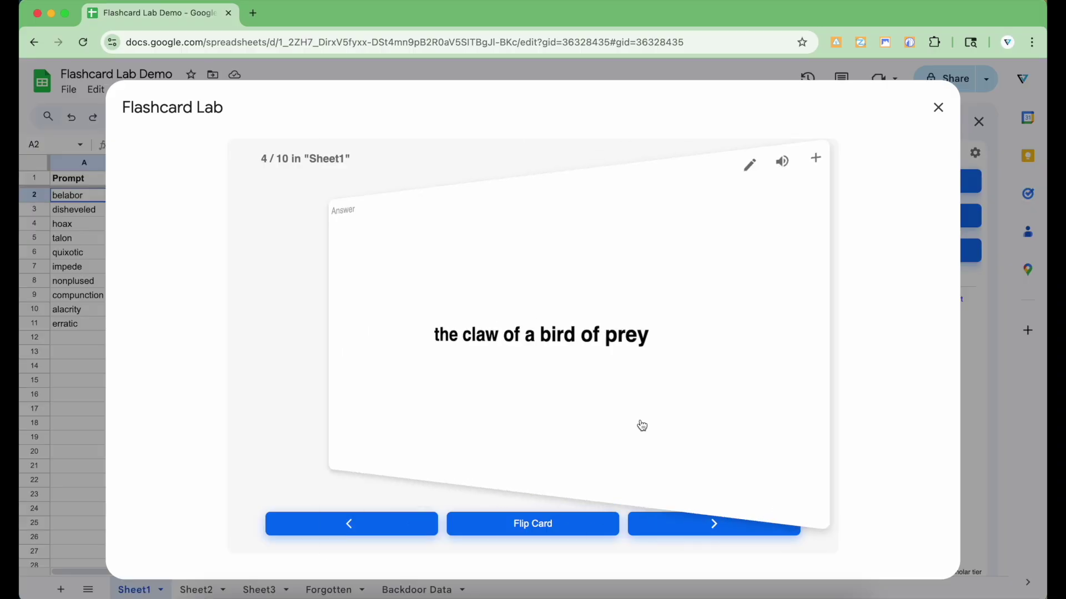
pyautogui.press('Right')
pyautogui.press('Right')
pyautogui.press('Right')
pyautogui.press('Right')
pyautogui.press('Right')
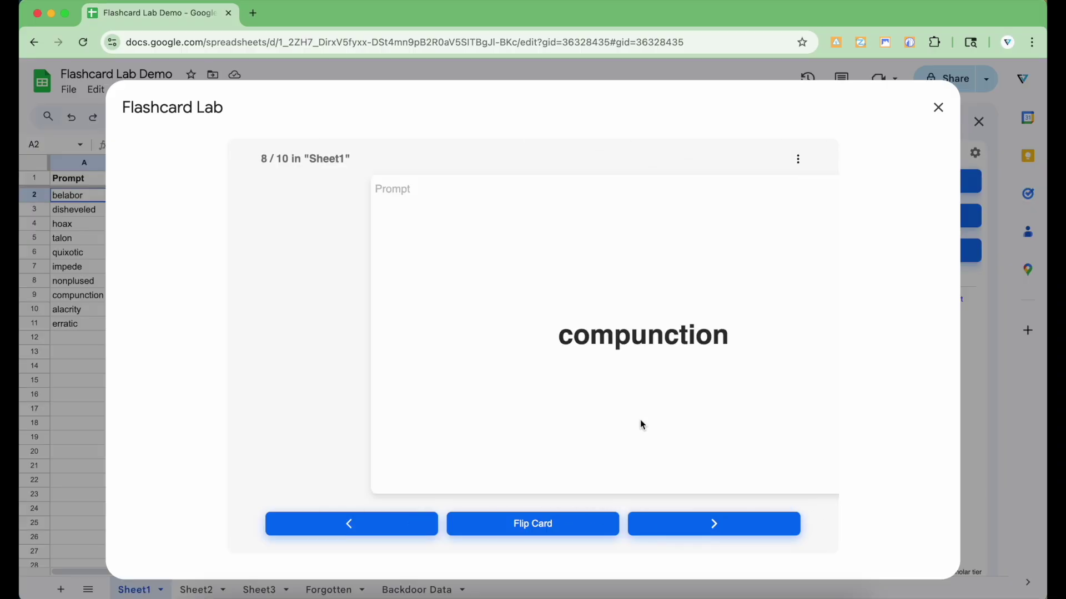
pyautogui.press('Right')
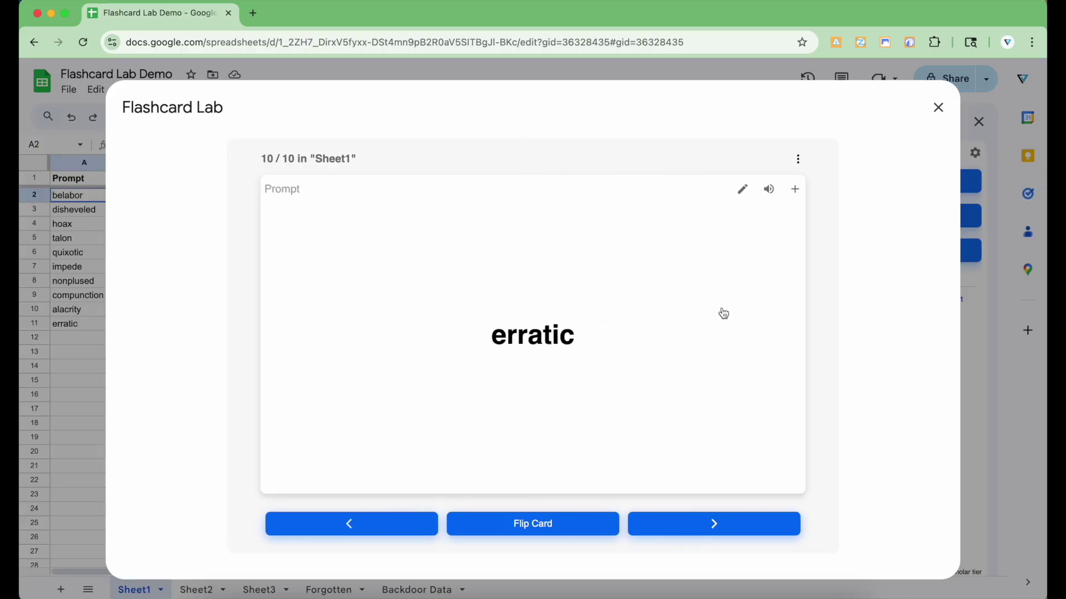
# Add erratic to the Forgotten deck, check its answer, and finish to the completion summary
pyautogui.click(796, 192)
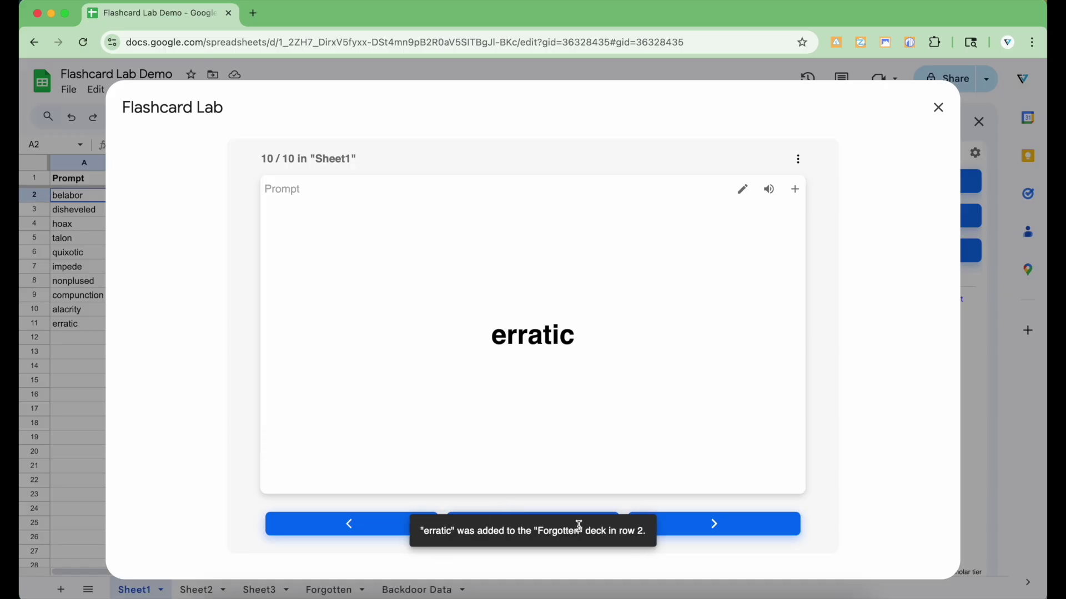
pyautogui.click(567, 412)
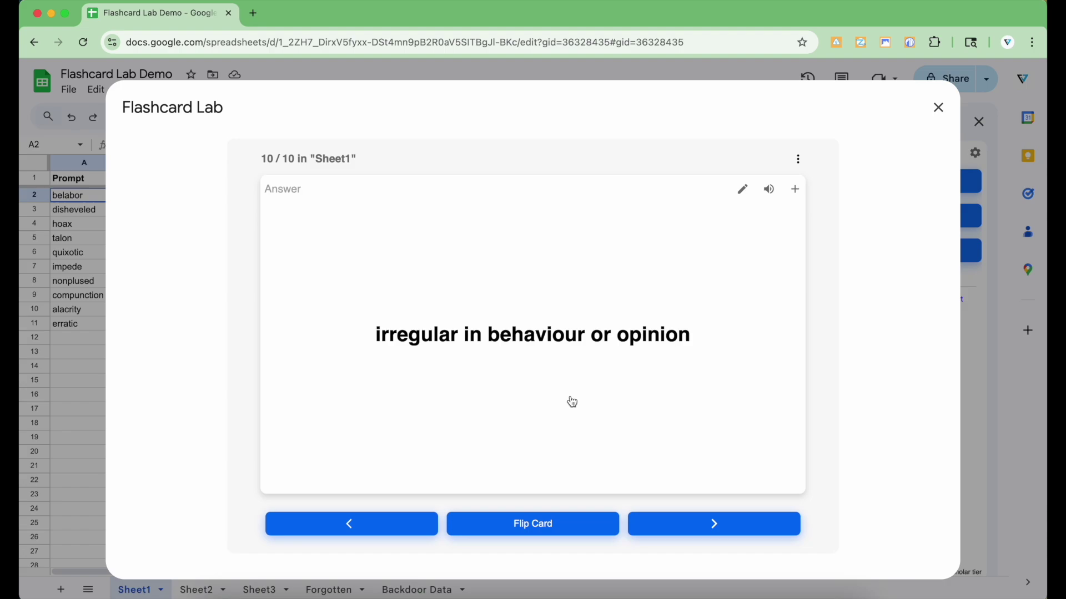
pyautogui.click(572, 402)
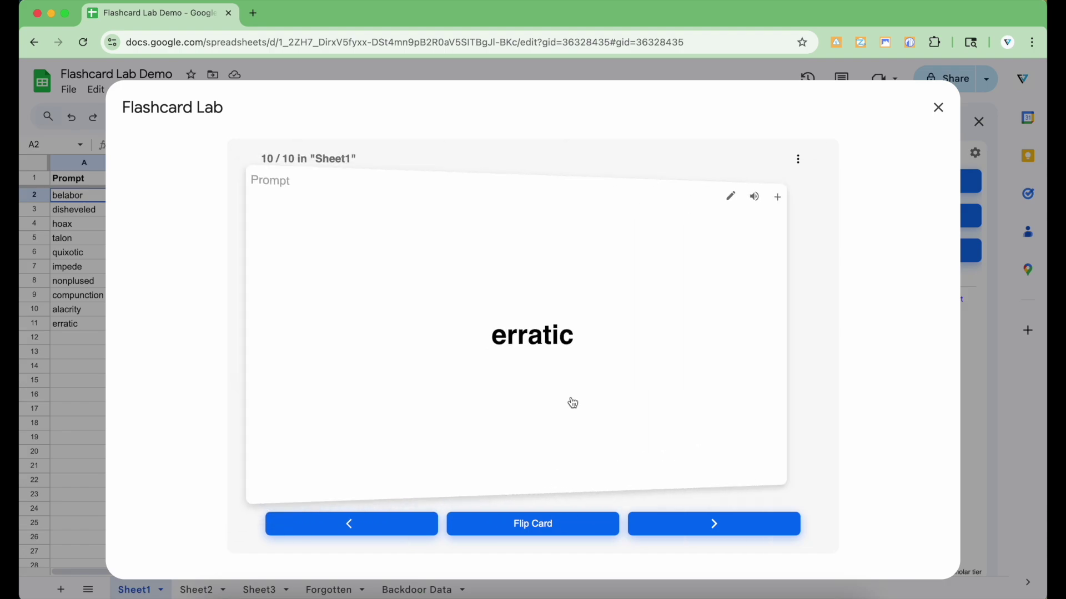
pyautogui.click(709, 523)
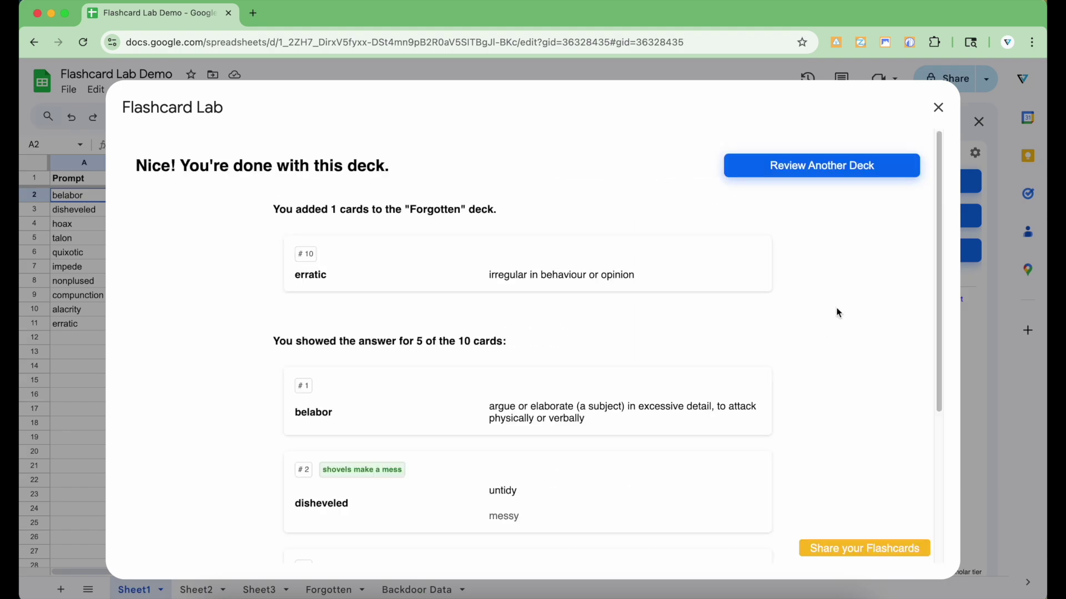
# Look over the deck summary, then return to the deck chooser via Review Another Deck
pyautogui.scroll(-5, 838, 313)
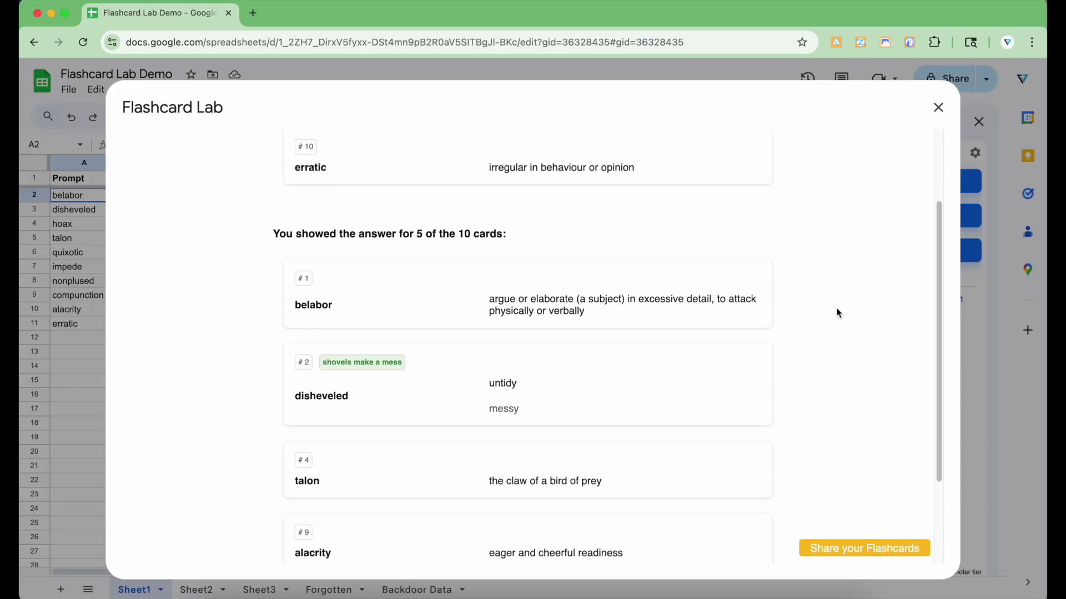
pyautogui.scroll(5, 838, 313)
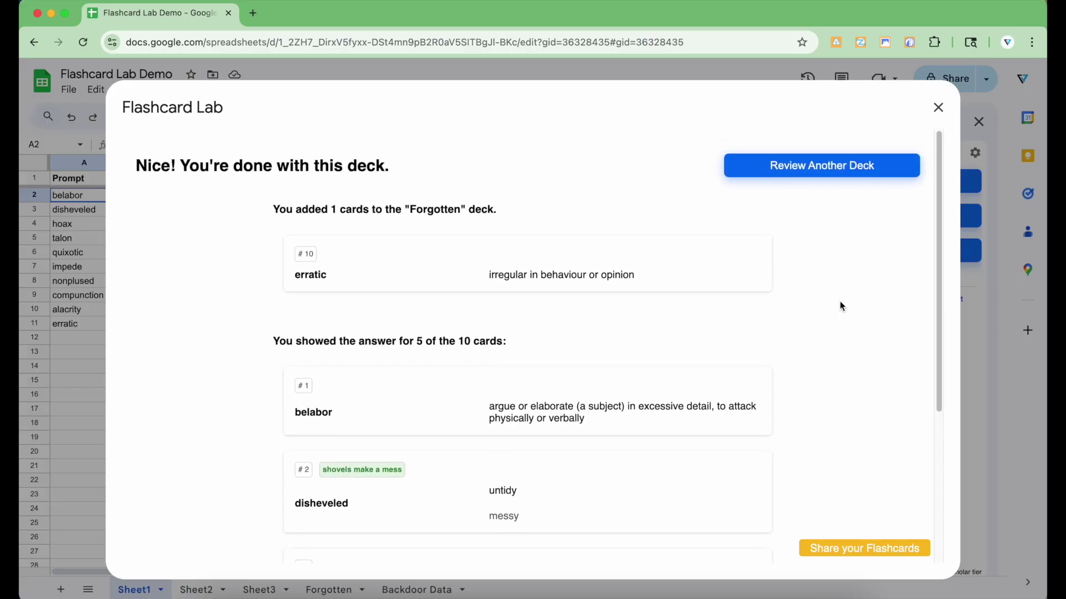
pyautogui.click(826, 167)
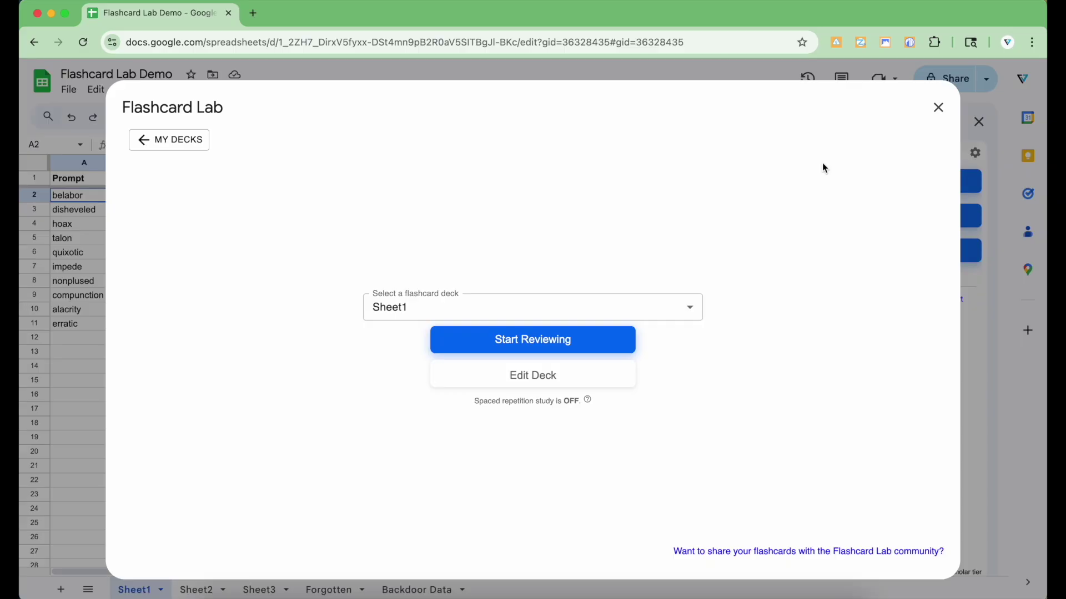
# In Edit Deck, give belabor hint 'some text' and subtext 'answer text', then start adding a prompt image
pyautogui.click(534, 377)
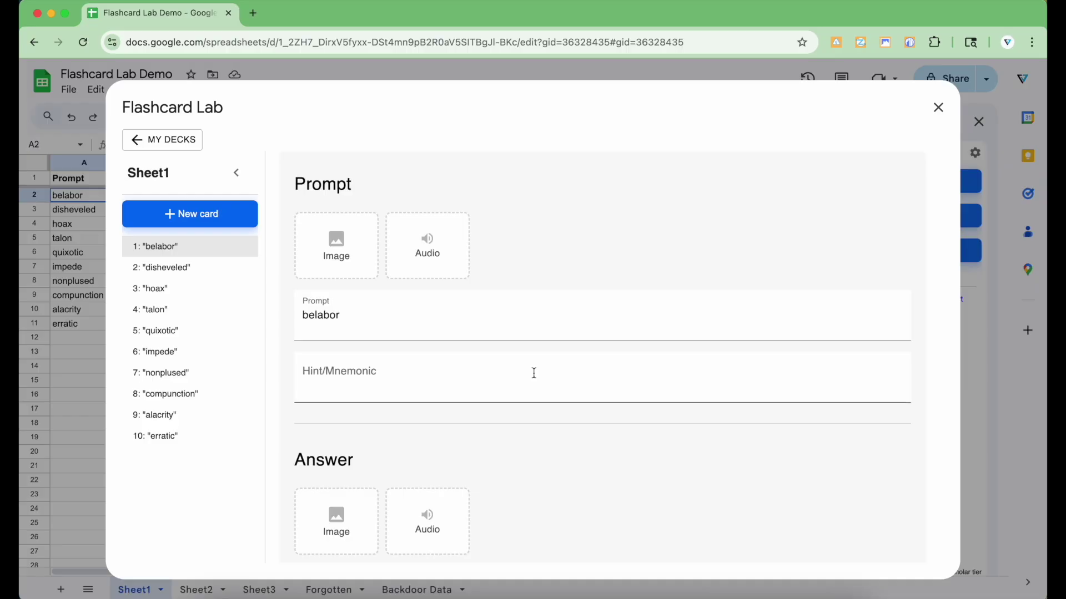
pyautogui.click(534, 373)
pyautogui.write('some text')
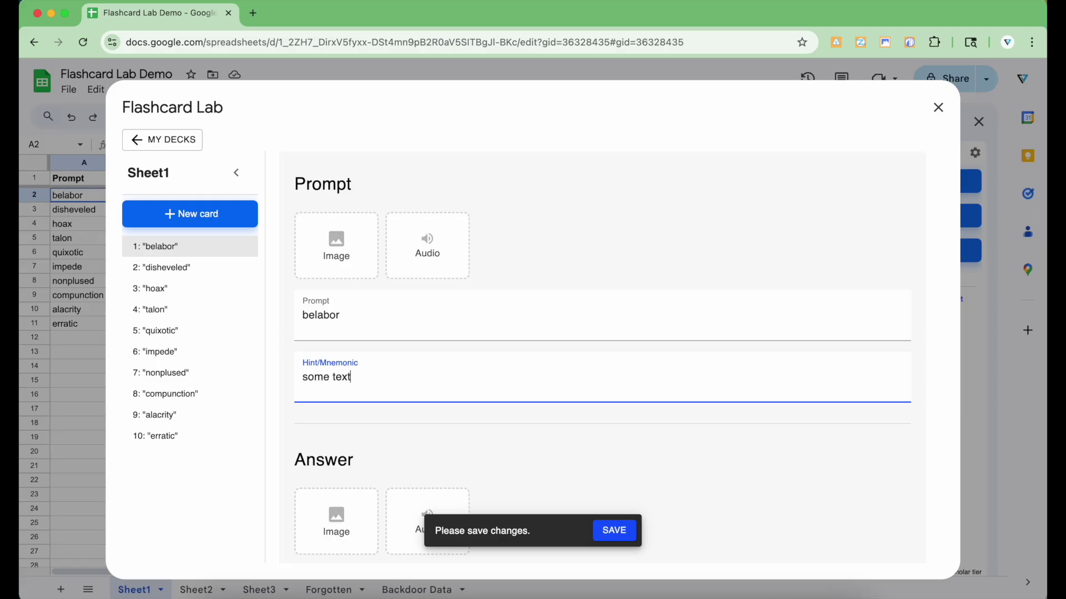
pyautogui.scroll(-5, 548, 372)
pyautogui.click(508, 426)
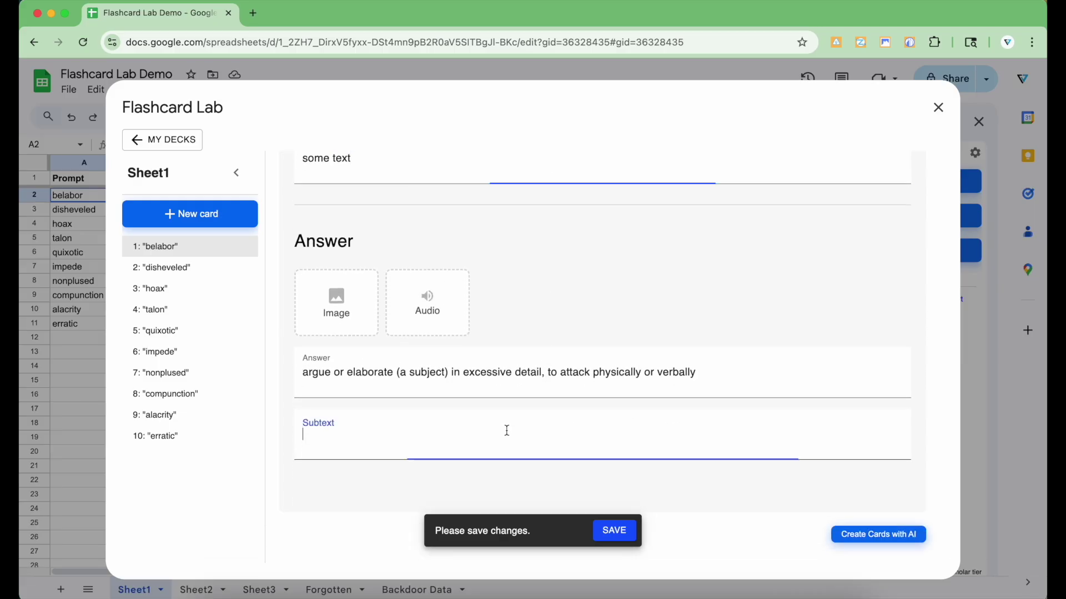
pyautogui.write('answer text')
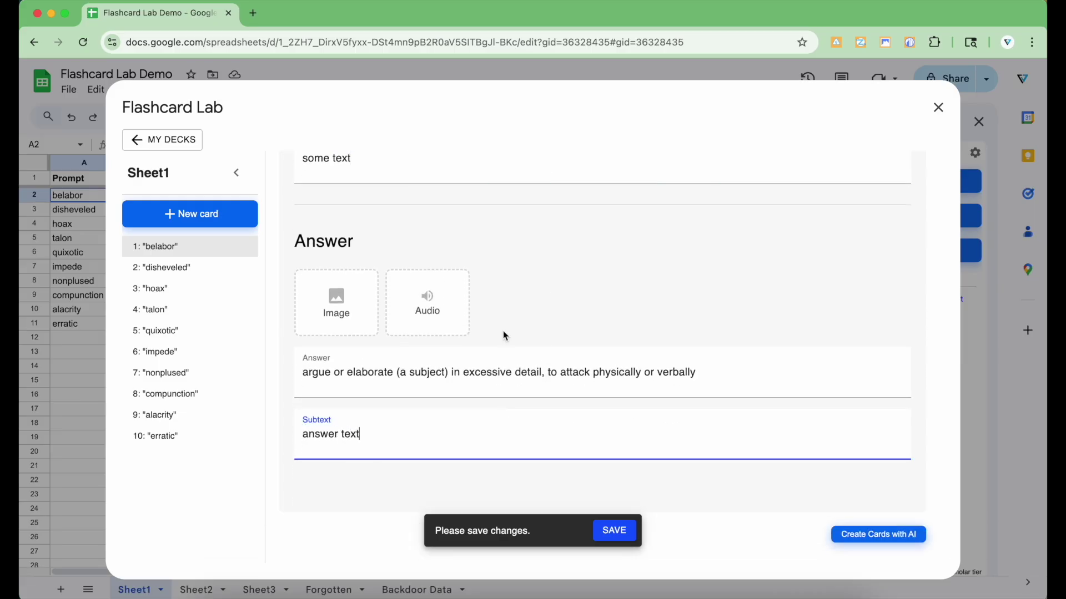
pyautogui.scroll(5, 505, 333)
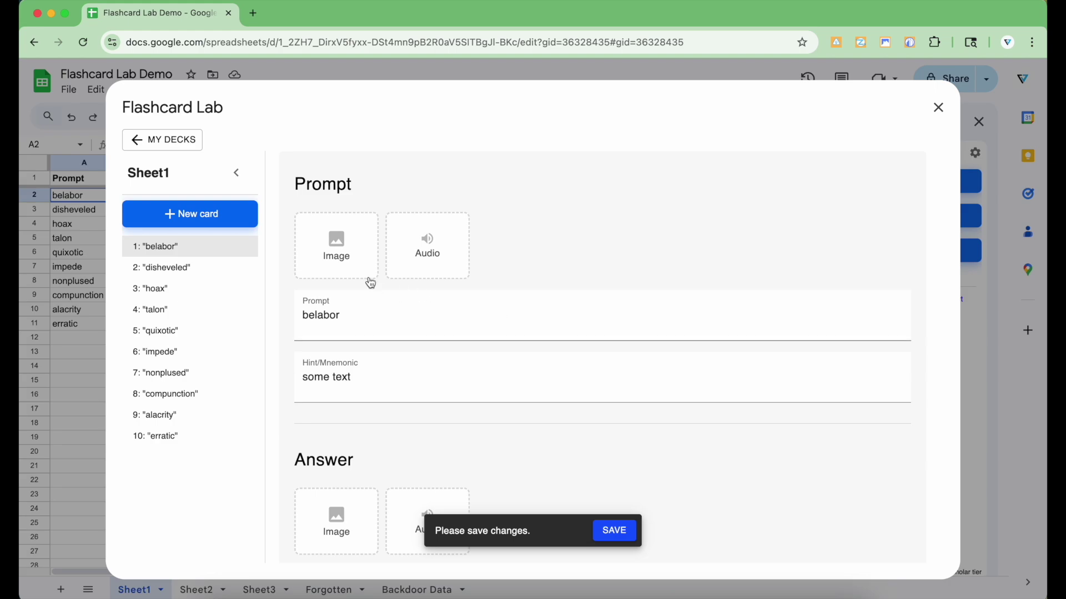
pyautogui.click(348, 244)
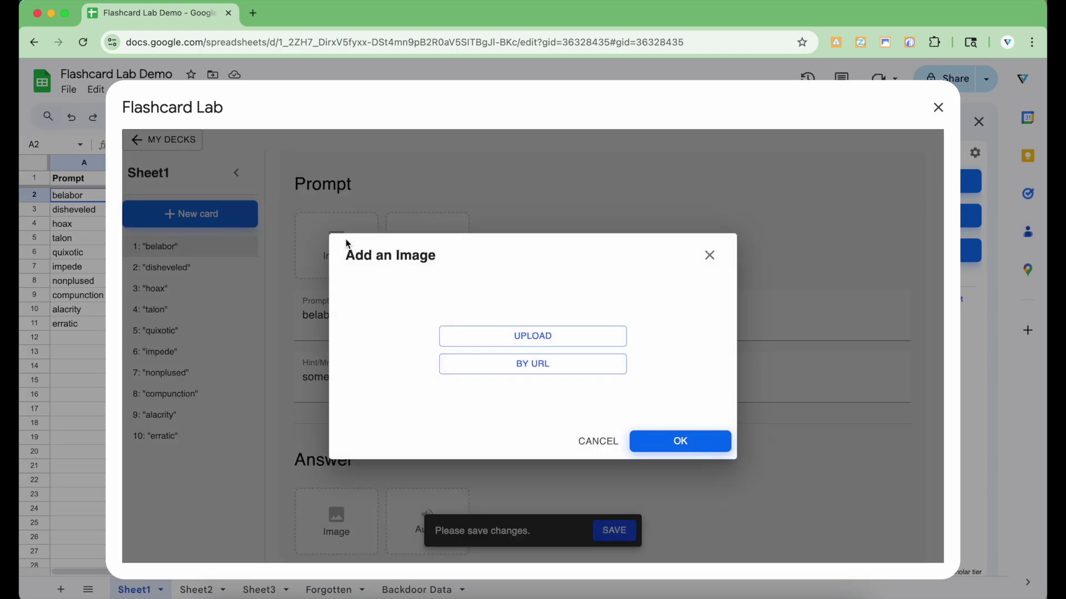
# Attach the black puppy image to belabor's prompt from its web address
pyautogui.click(538, 371)
pyautogui.write('https://picsum.photos/id/237/200/300')
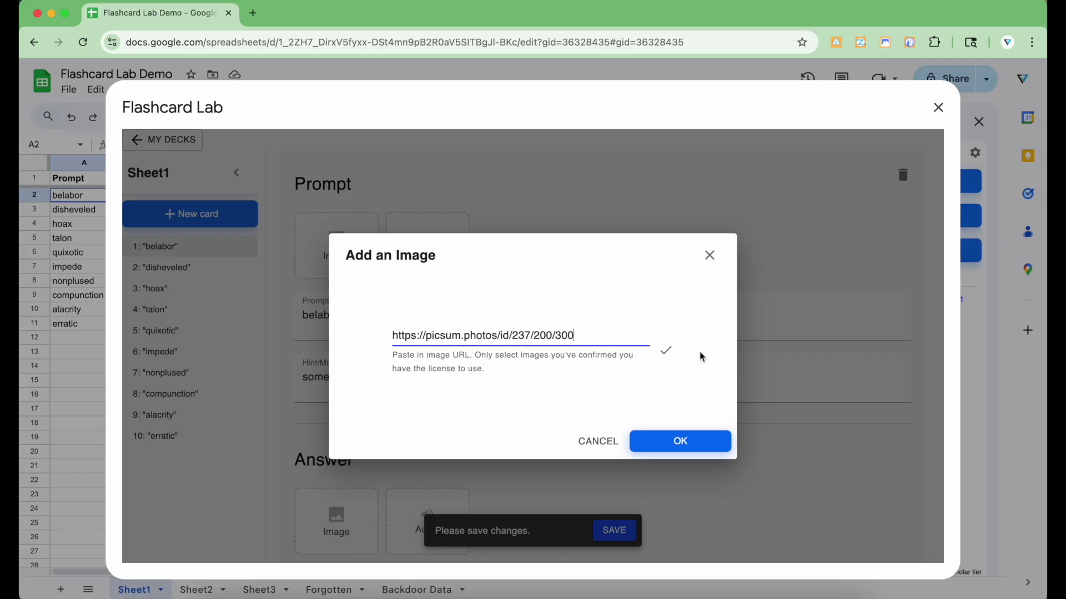
pyautogui.click(666, 351)
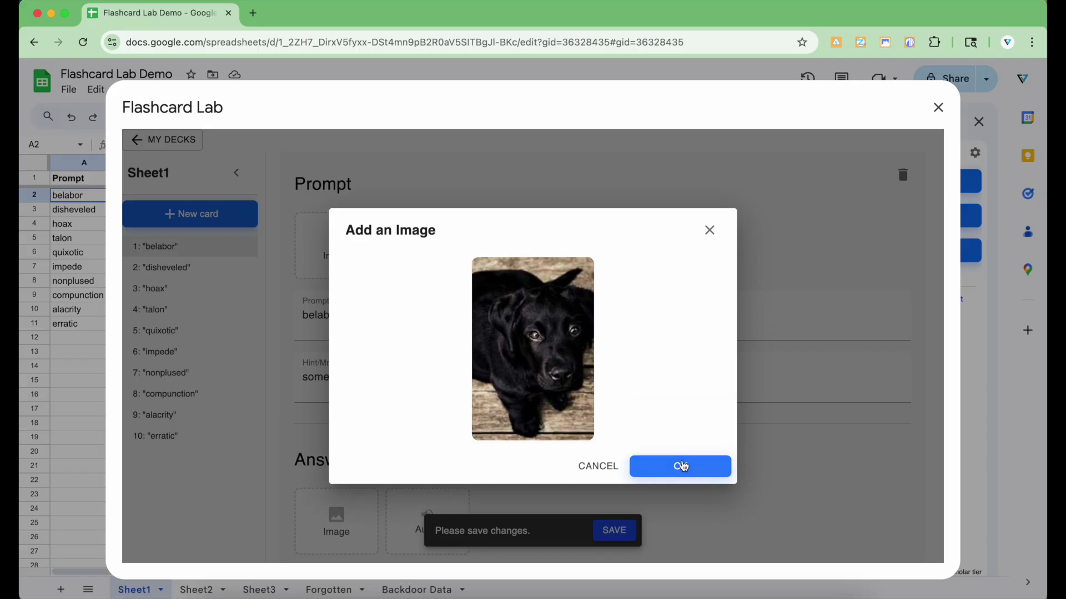
pyautogui.click(681, 467)
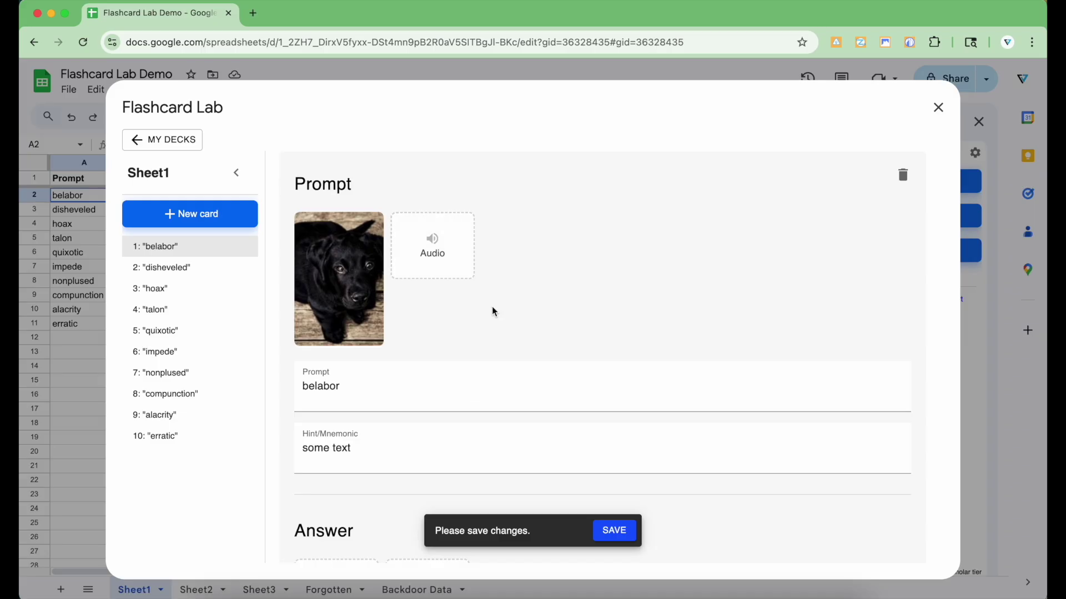
# Attach the accha.mp3 audio clip by URL, save the card, and close the editor
pyautogui.click(432, 261)
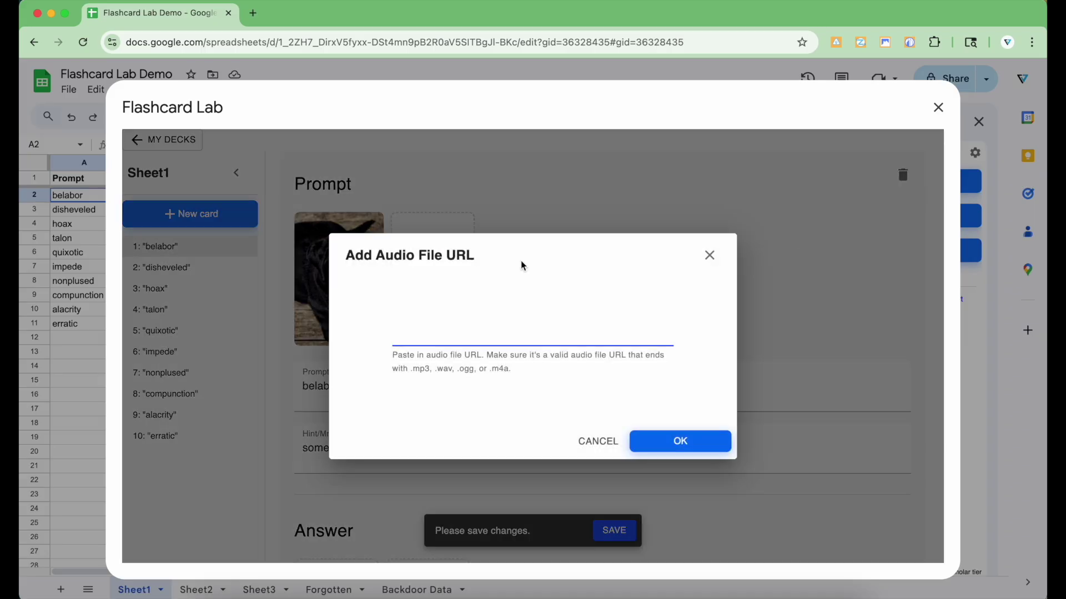
pyautogui.click(449, 338)
pyautogui.press('super+v')
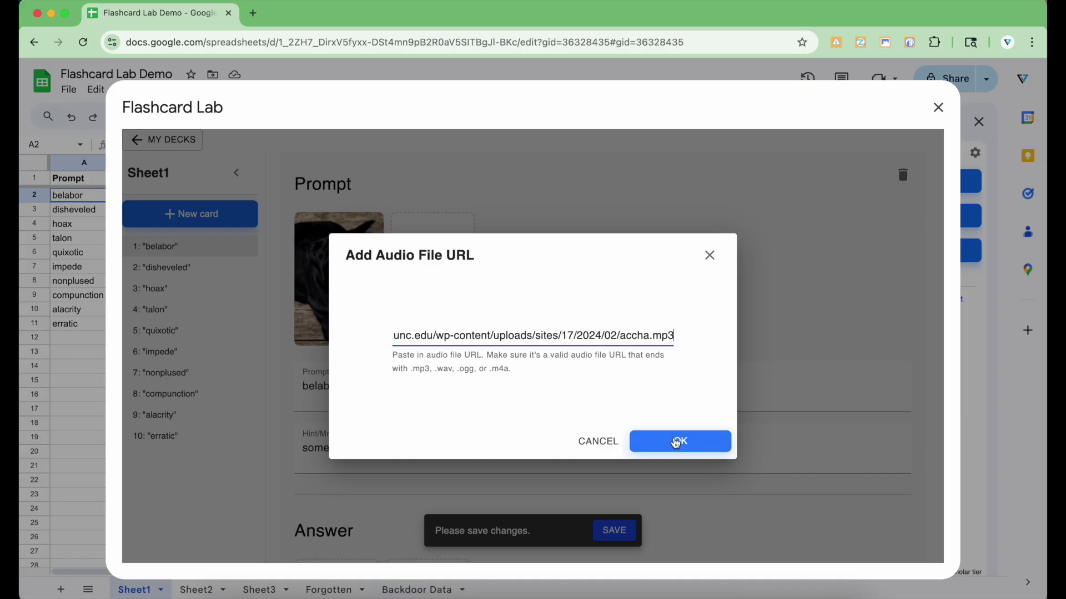
pyautogui.click(681, 441)
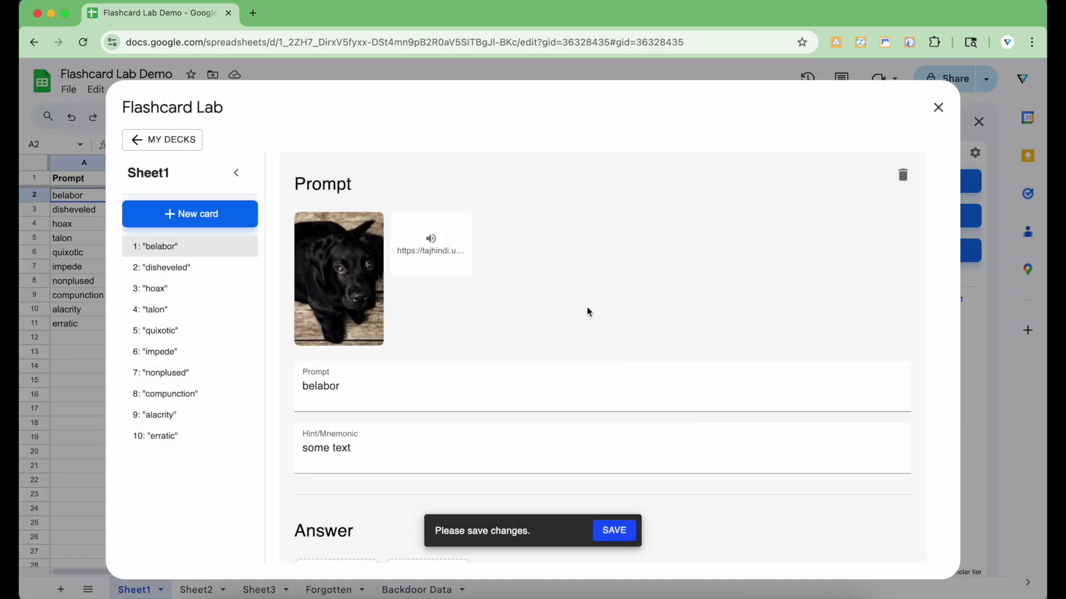
pyautogui.click(614, 530)
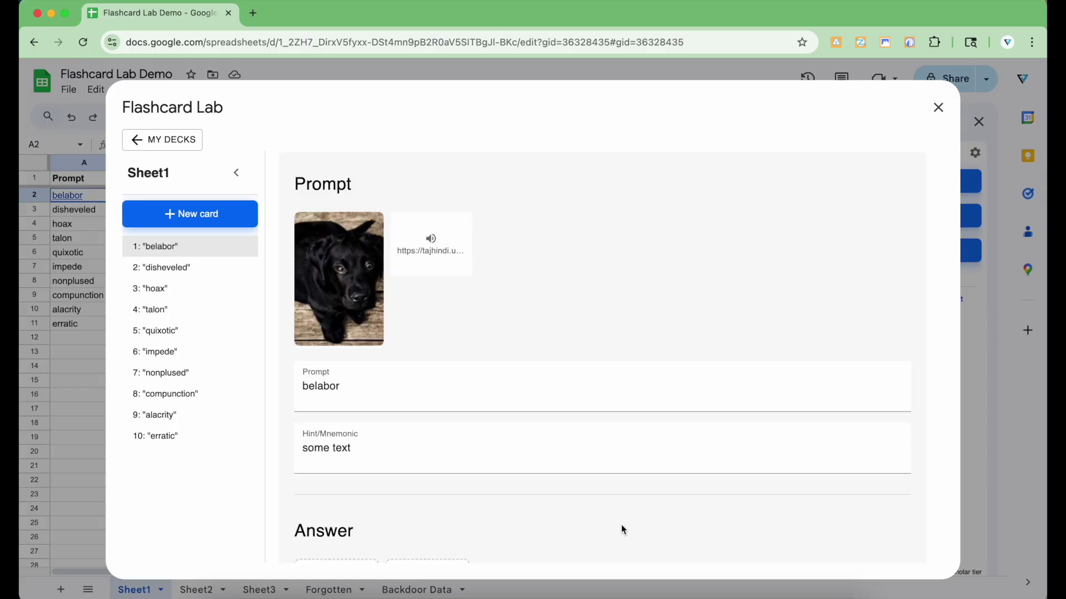
pyautogui.click(937, 108)
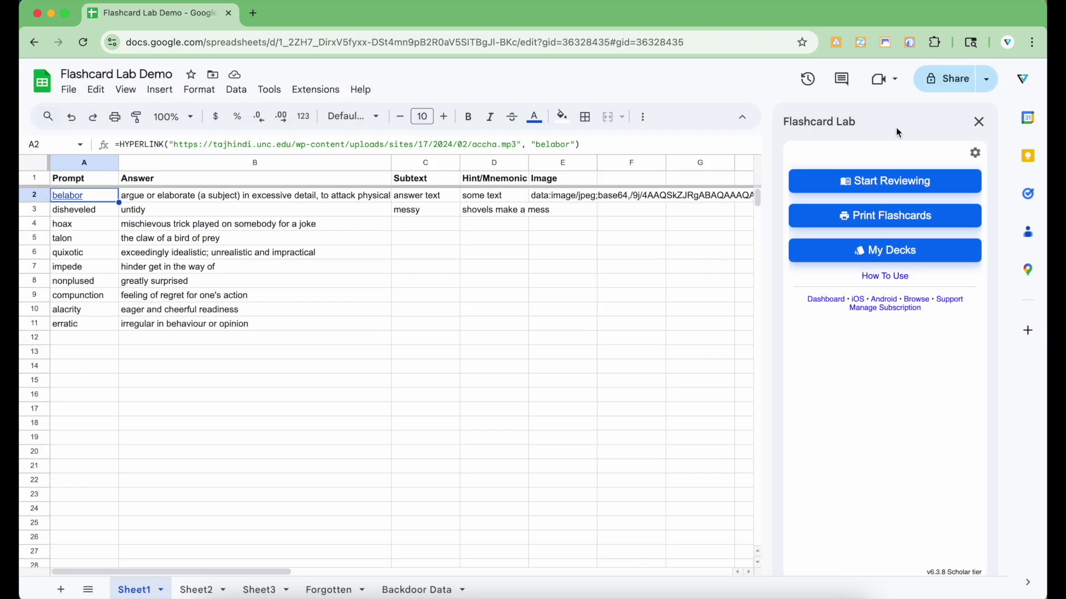
# Set up printable flashcards for Sheet1 with long-edge flipping and 8 cards per page
pyautogui.click(865, 227)
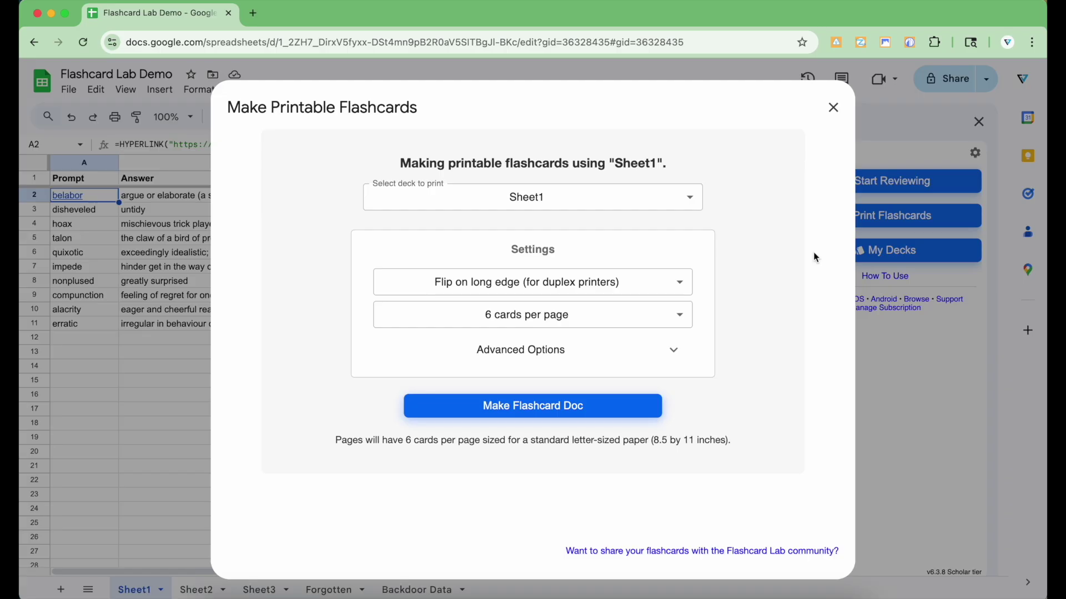
pyautogui.click(528, 202)
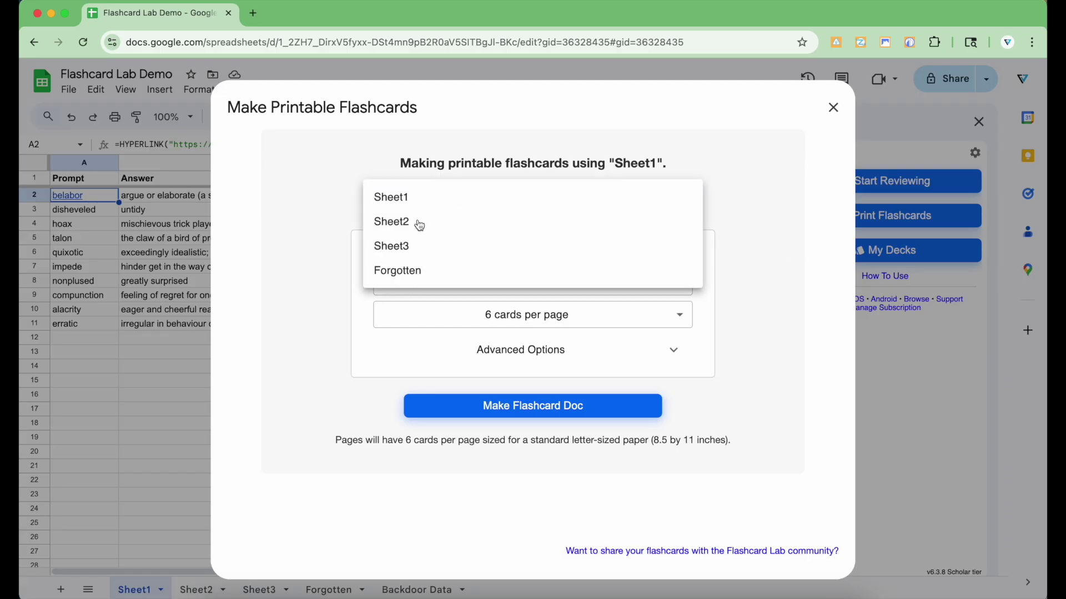
pyautogui.click(424, 201)
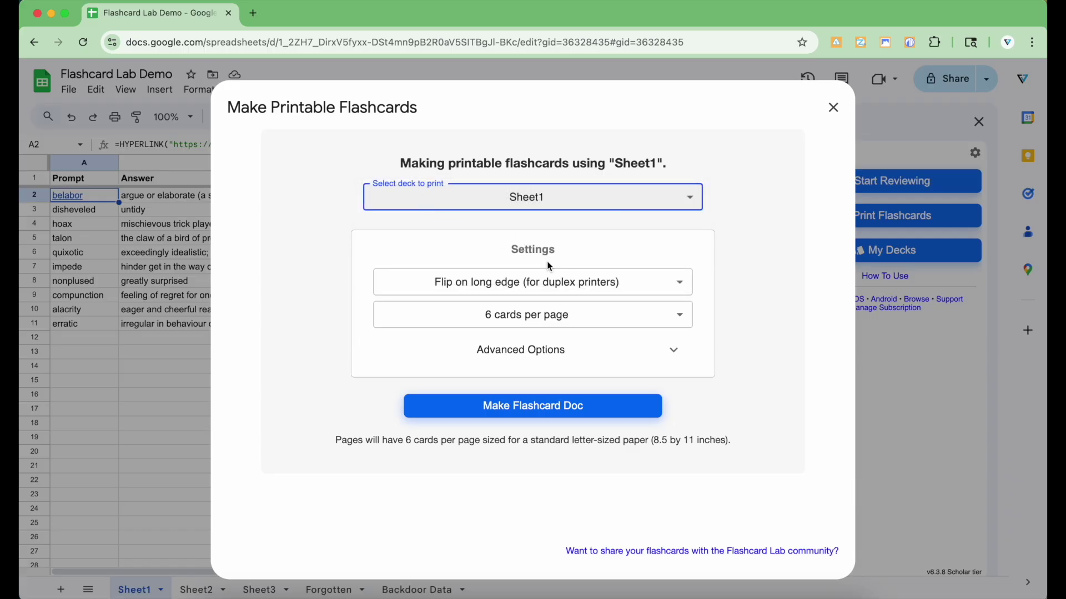
pyautogui.click(530, 289)
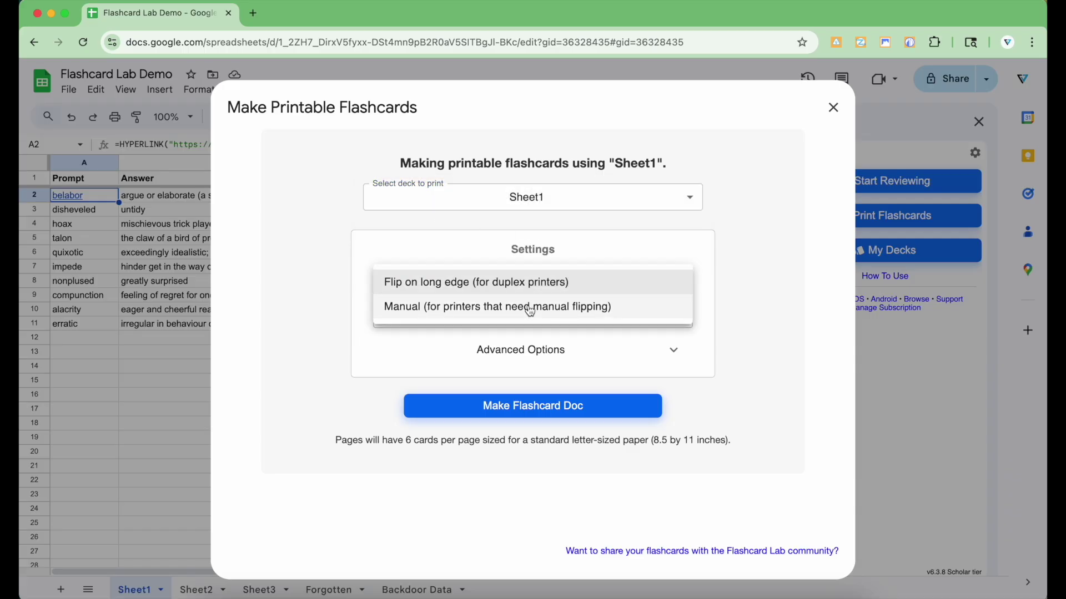
pyautogui.click(534, 286)
pyautogui.click(533, 317)
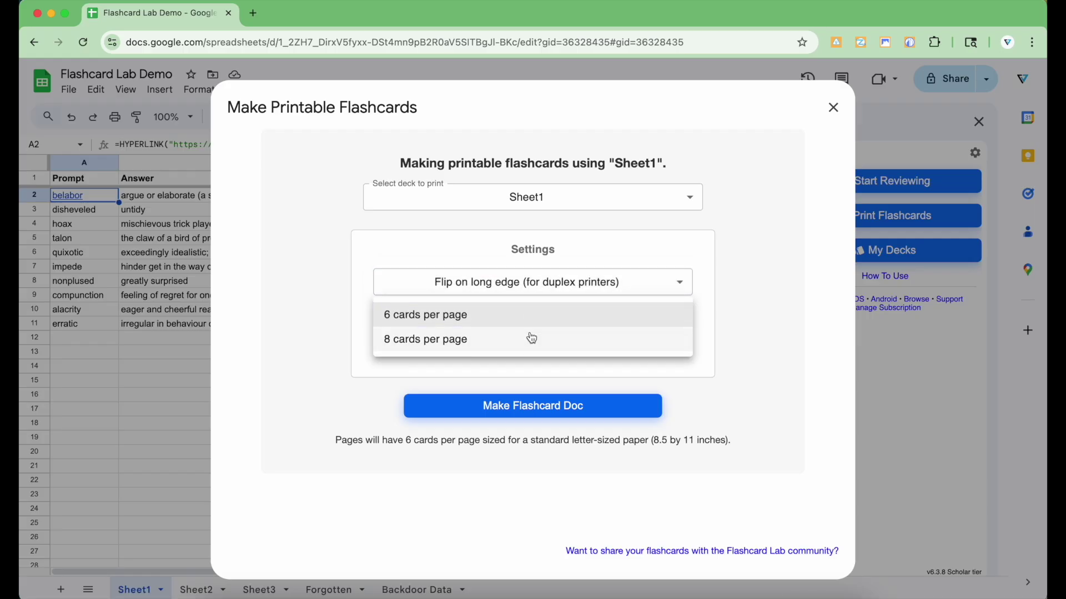
pyautogui.click(531, 340)
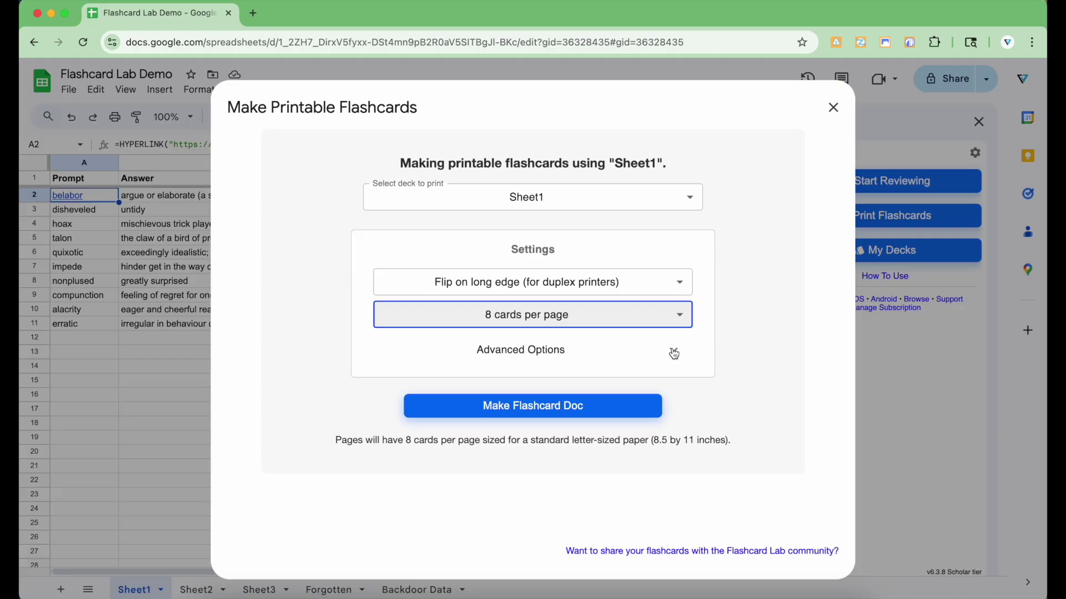
# Generate the printable flashcard Google Doc, leaving the advanced options unchanged
pyautogui.click(673, 354)
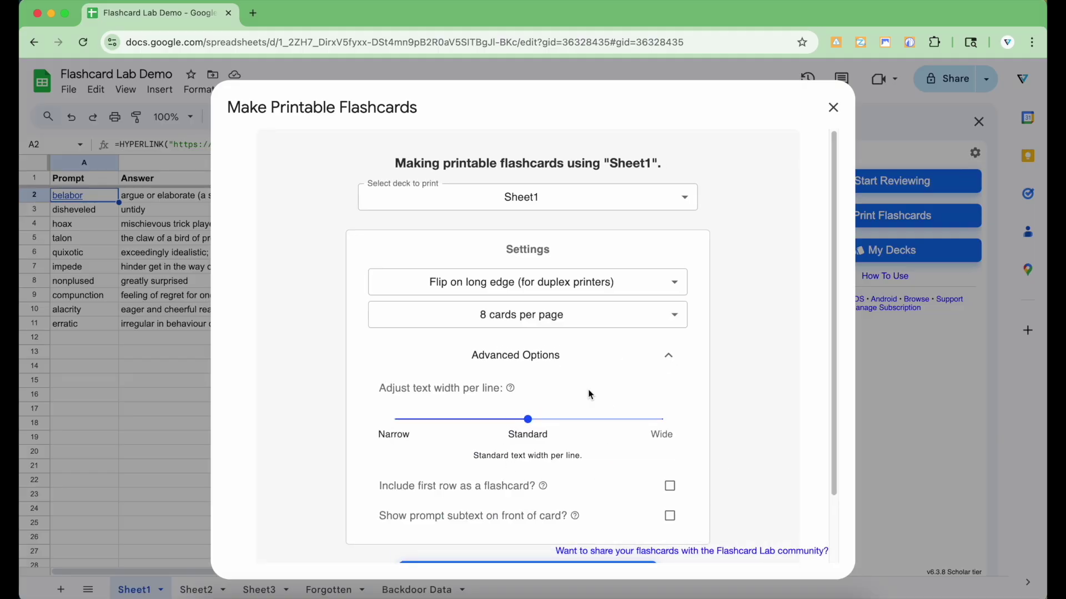
pyautogui.click(672, 349)
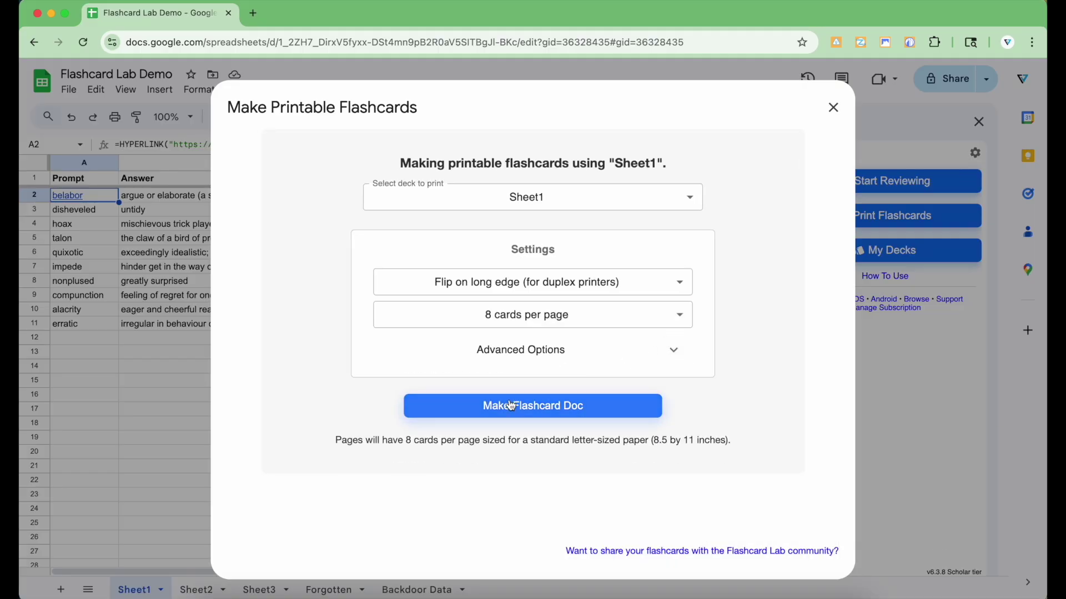
pyautogui.click(547, 410)
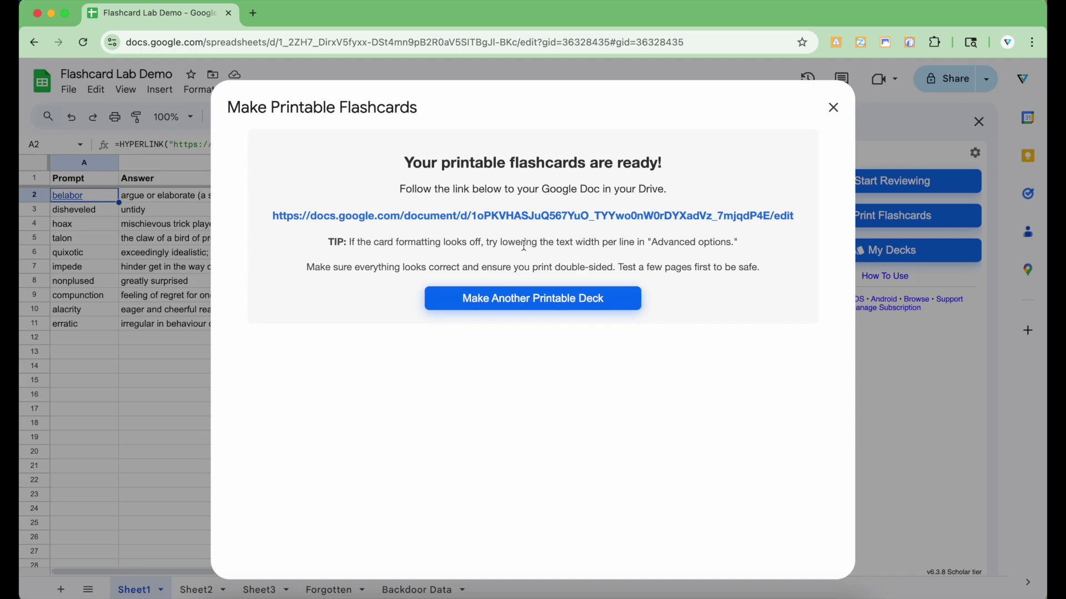
pyautogui.click(524, 216)
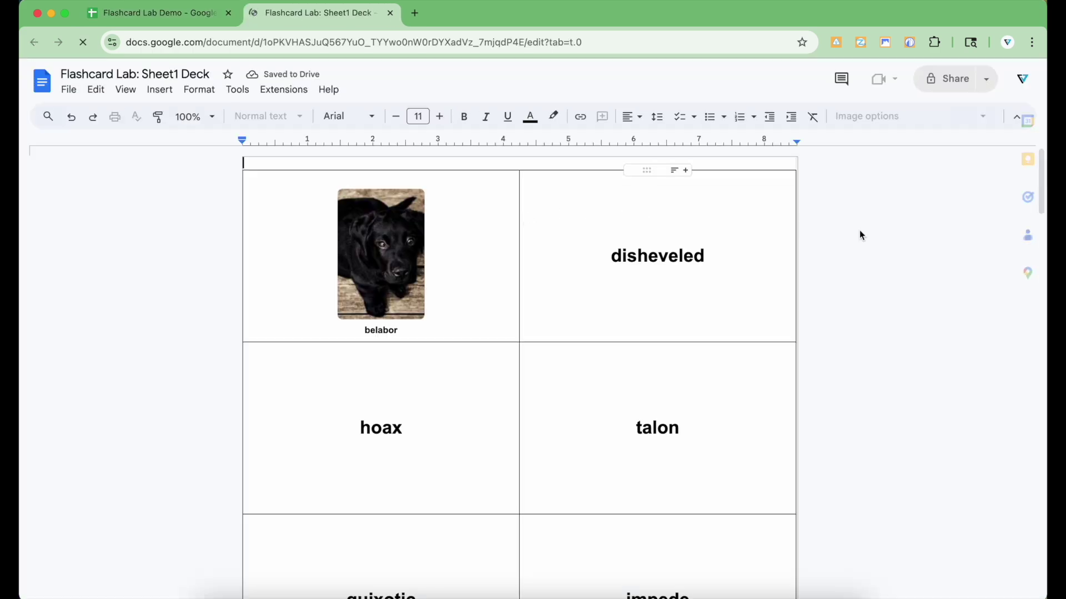
pyautogui.scroll(-3, 901, 233)
pyautogui.scroll(-12, 900, 237)
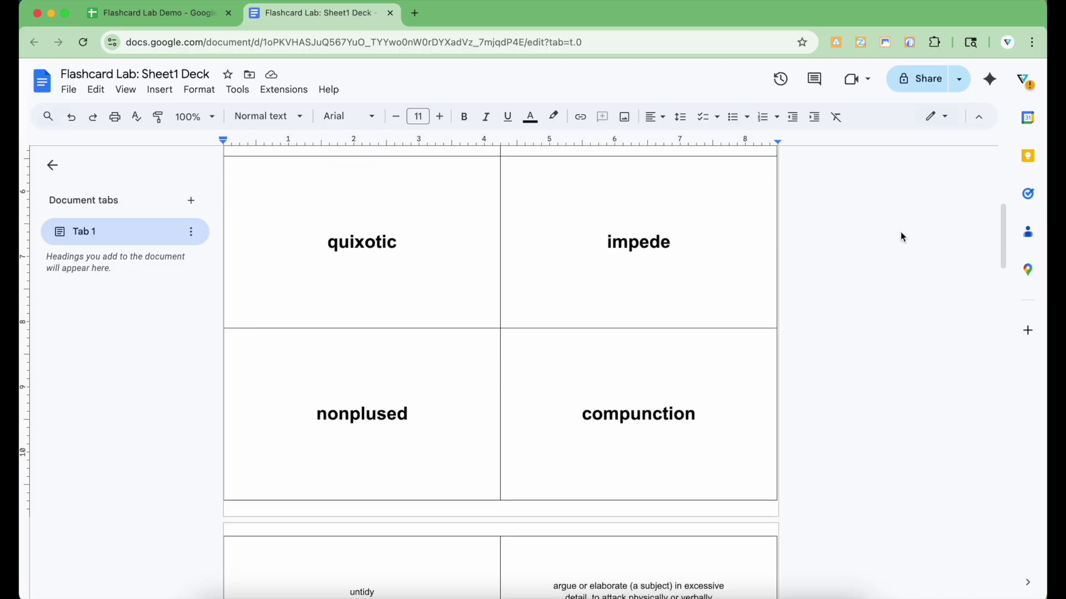
pyautogui.scroll(-15, 900, 237)
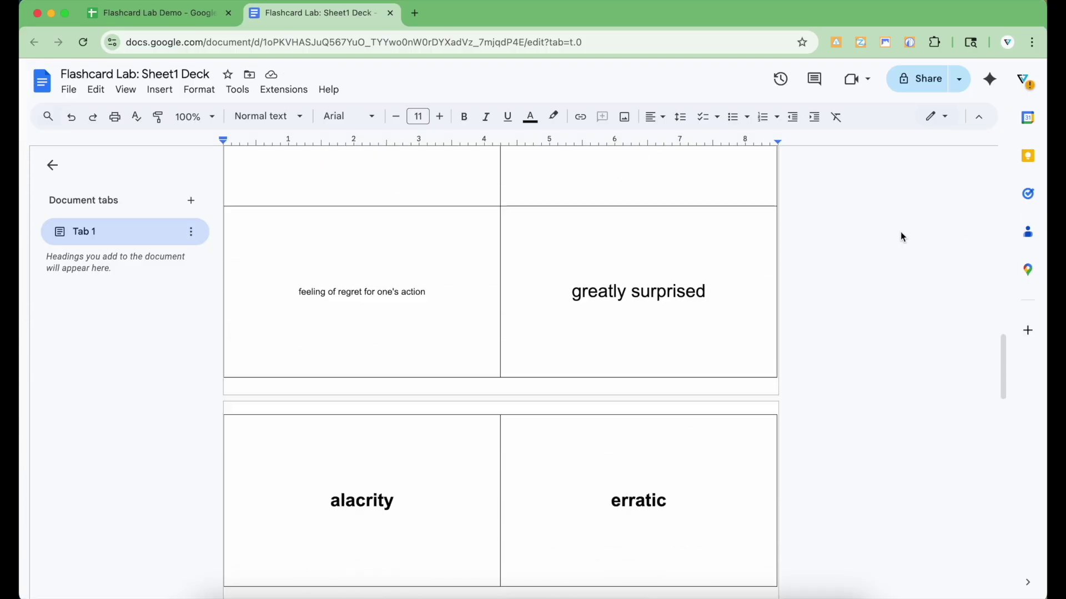
pyautogui.press('super+Up')
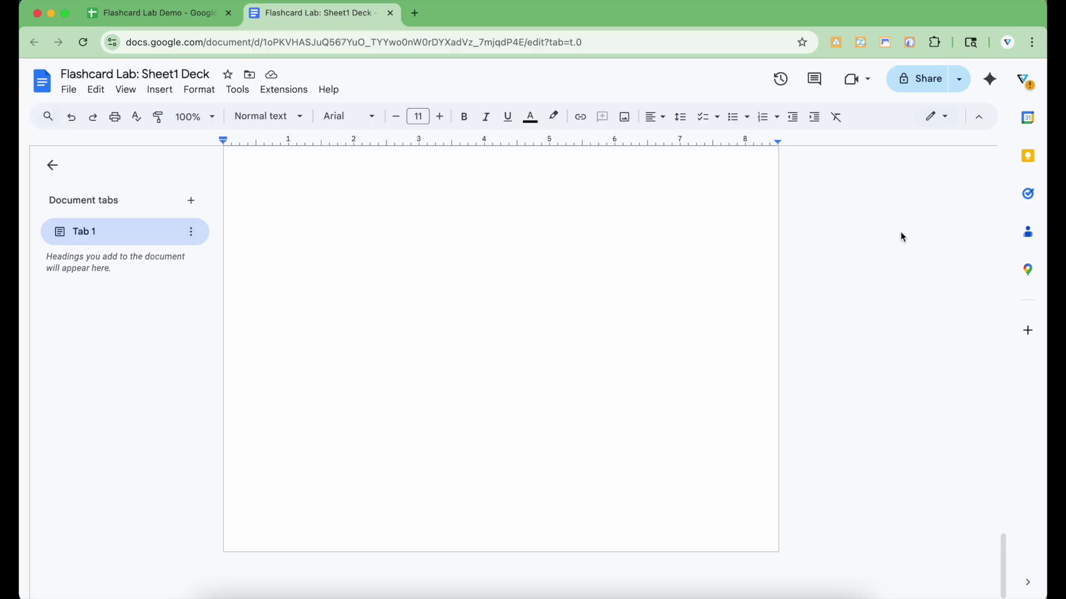
pyautogui.click(391, 12)
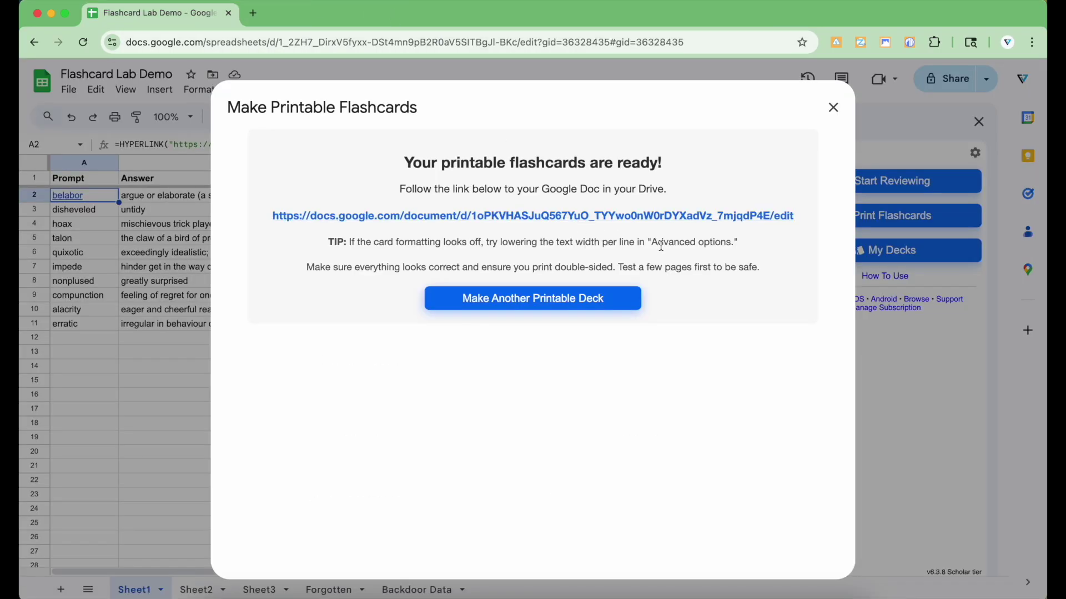
# Close the printable flashcards window and list the decks Sheet1, Sheet2, Sheet3 and Forgotten, checking Sheet1's options menu
pyautogui.click(834, 108)
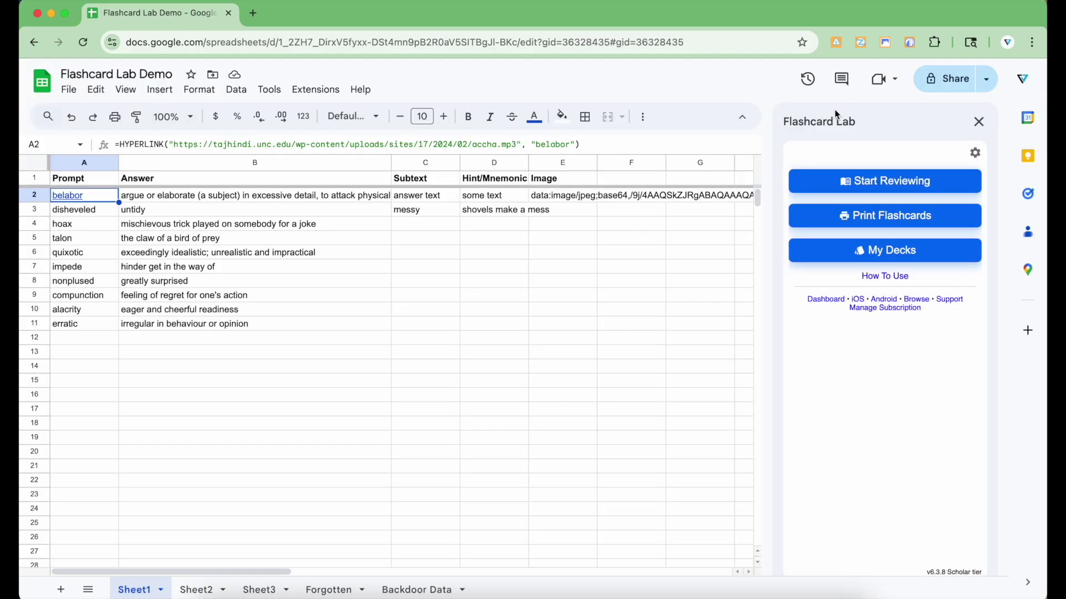
pyautogui.click(887, 251)
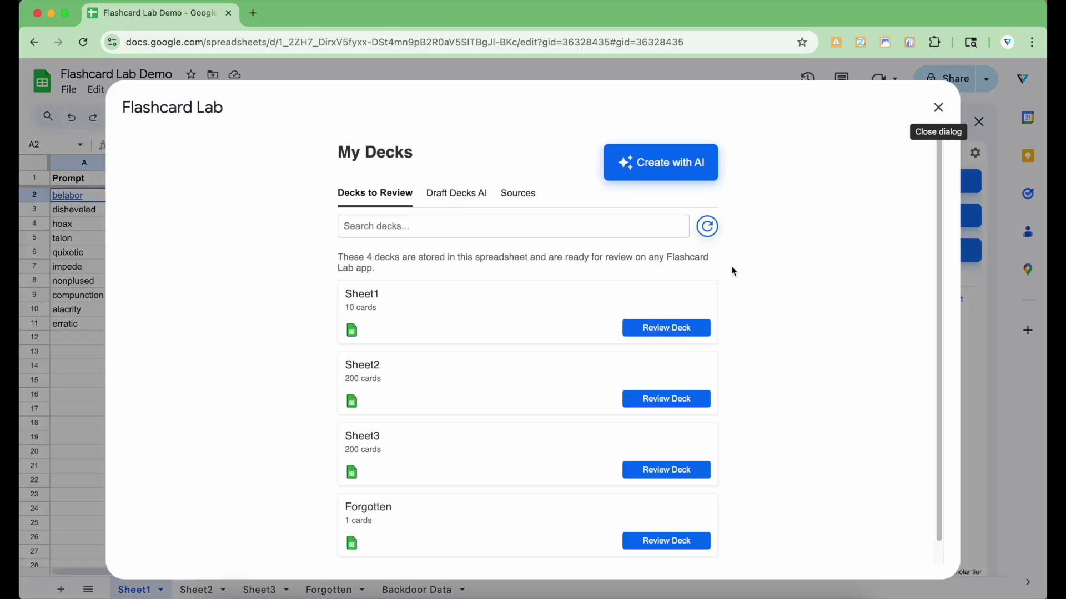
pyautogui.scroll(-1, 752, 271)
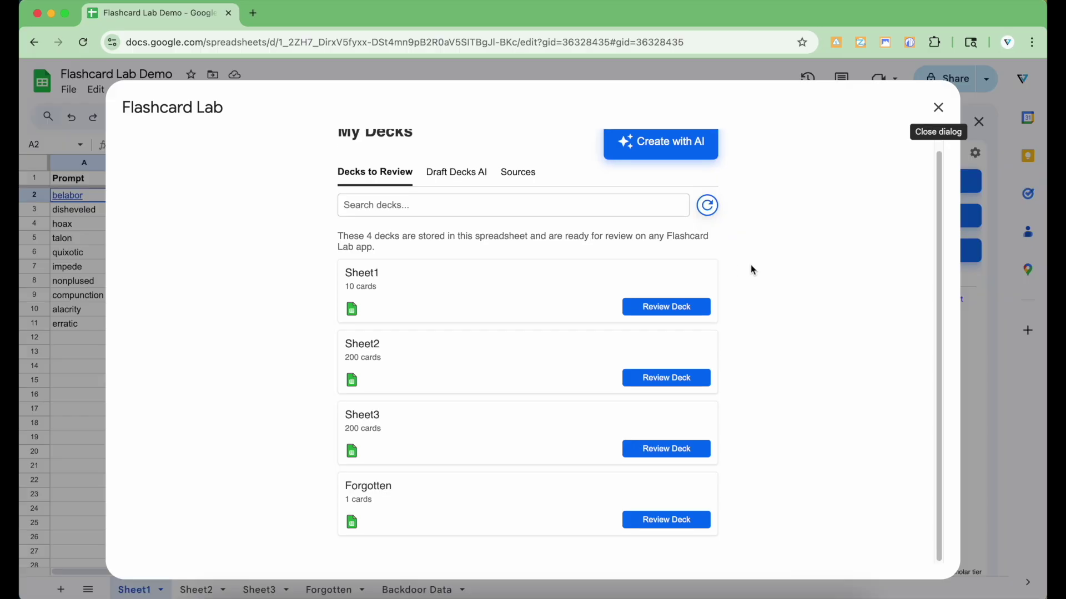
pyautogui.scroll(1, 751, 270)
pyautogui.moveTo(404, 314)
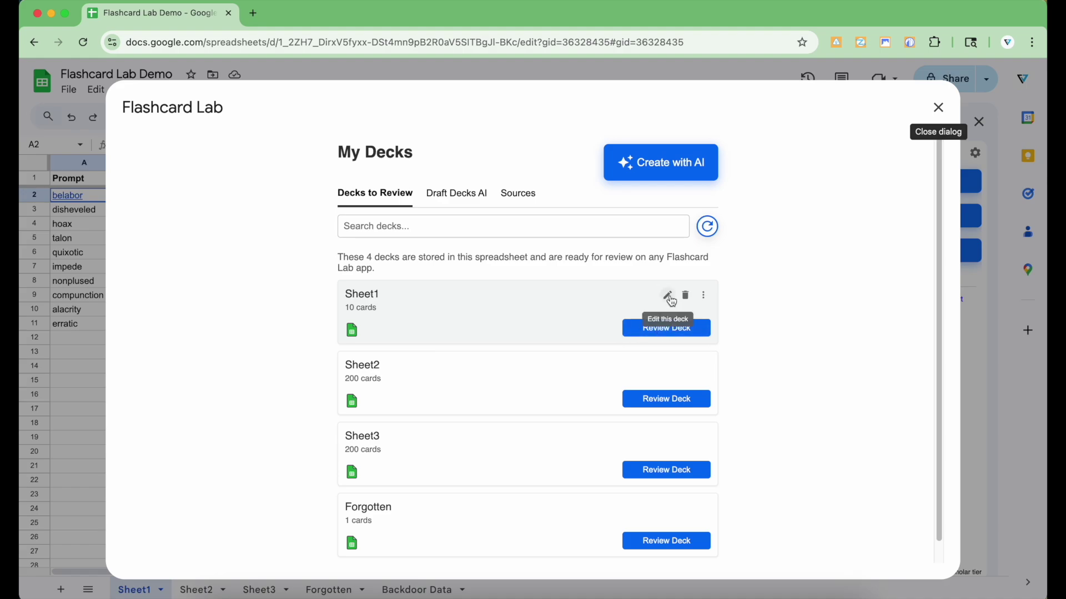
pyautogui.click(704, 296)
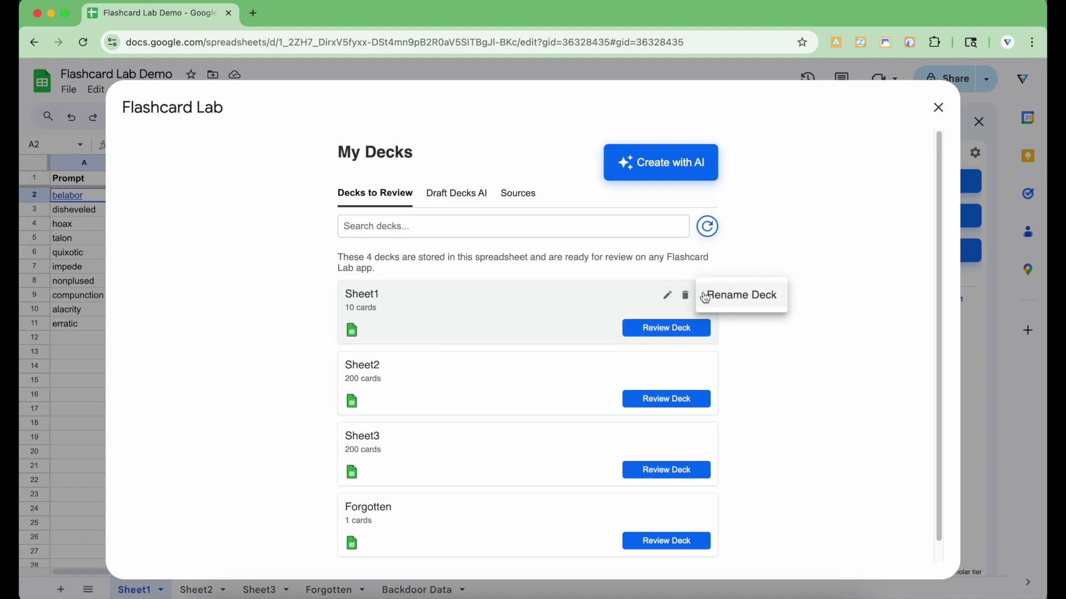
pyautogui.click(552, 304)
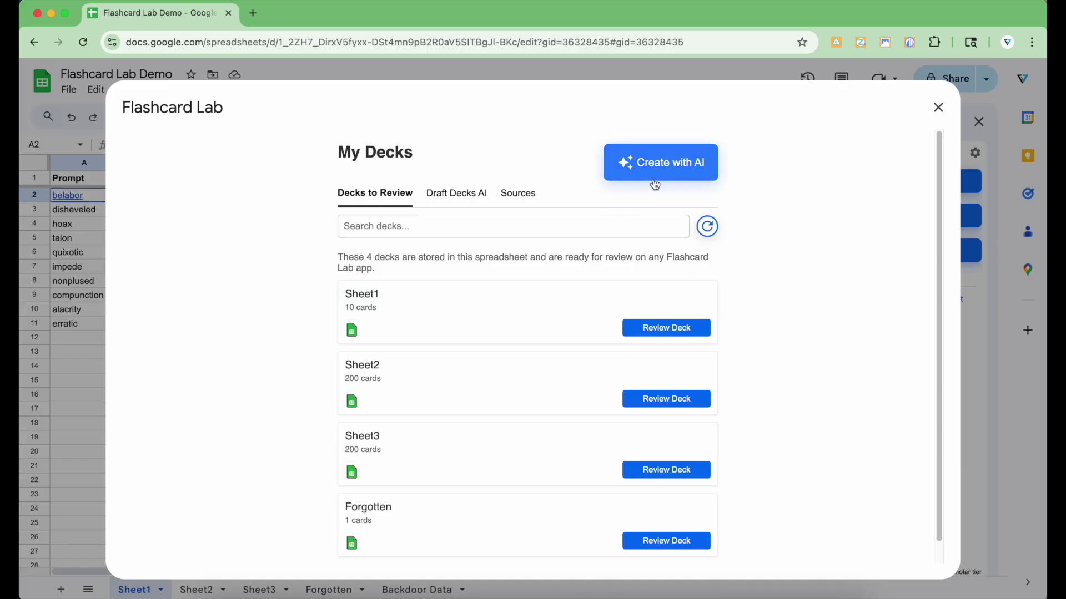
# Generate a new deck with AI from the chosen PDF and acknowledge the still-processing notice
pyautogui.click(666, 170)
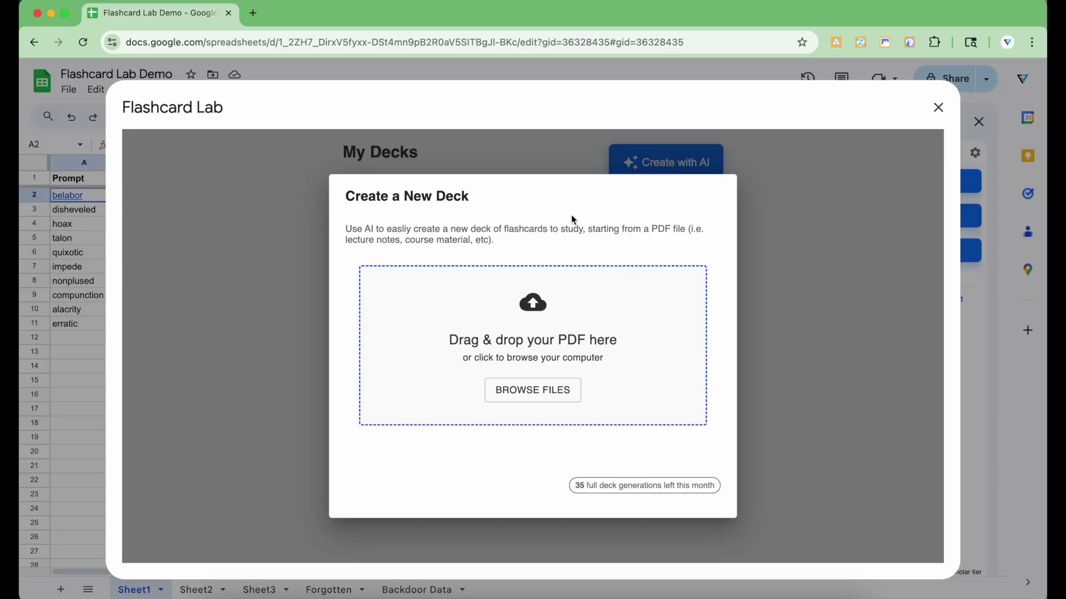
pyautogui.click(534, 390)
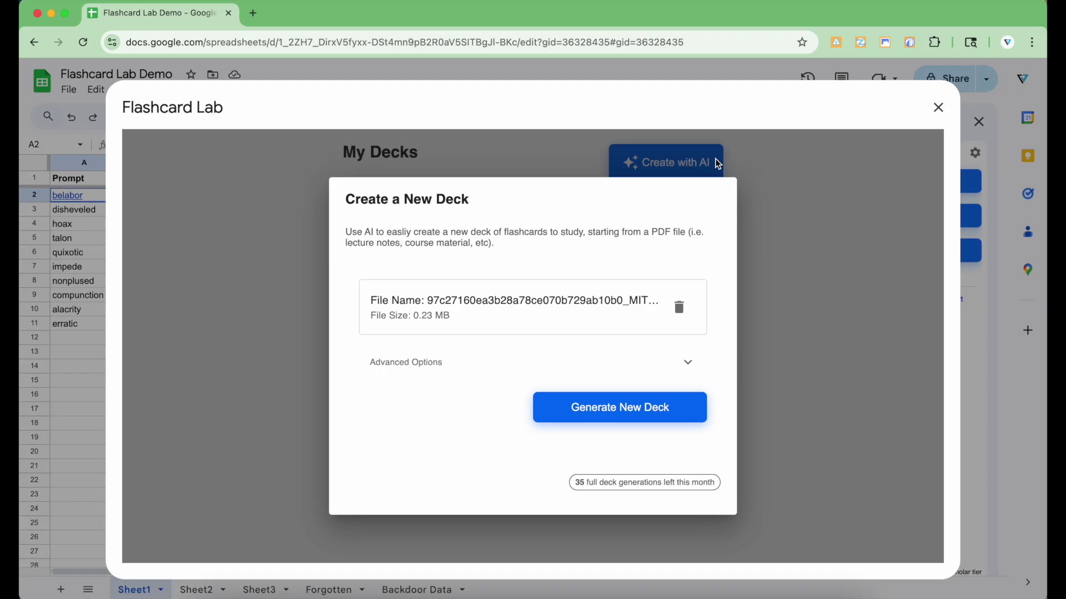
pyautogui.click(633, 409)
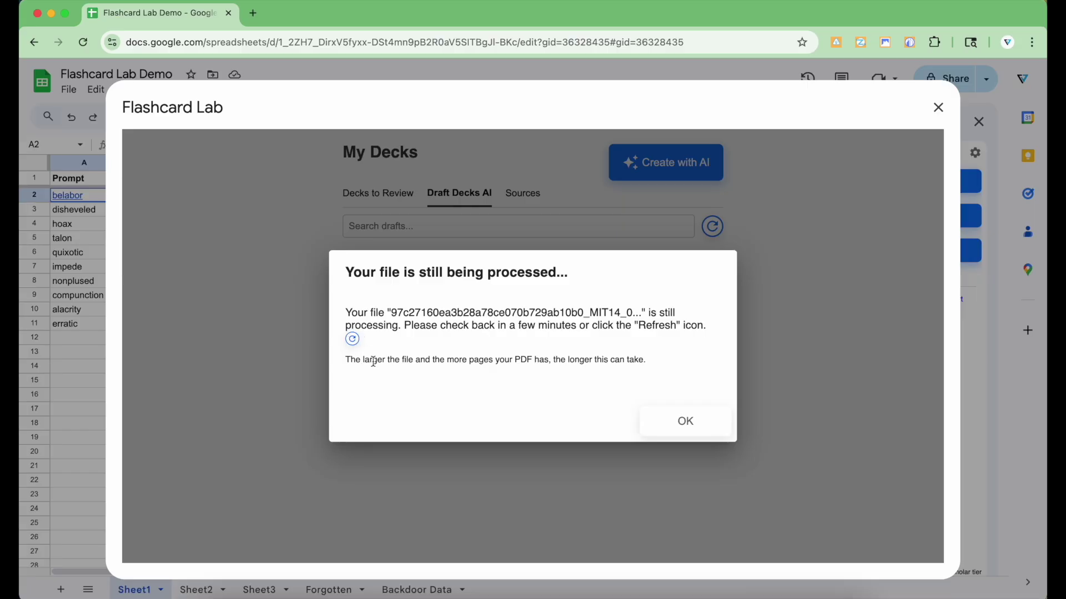
pyautogui.click(691, 428)
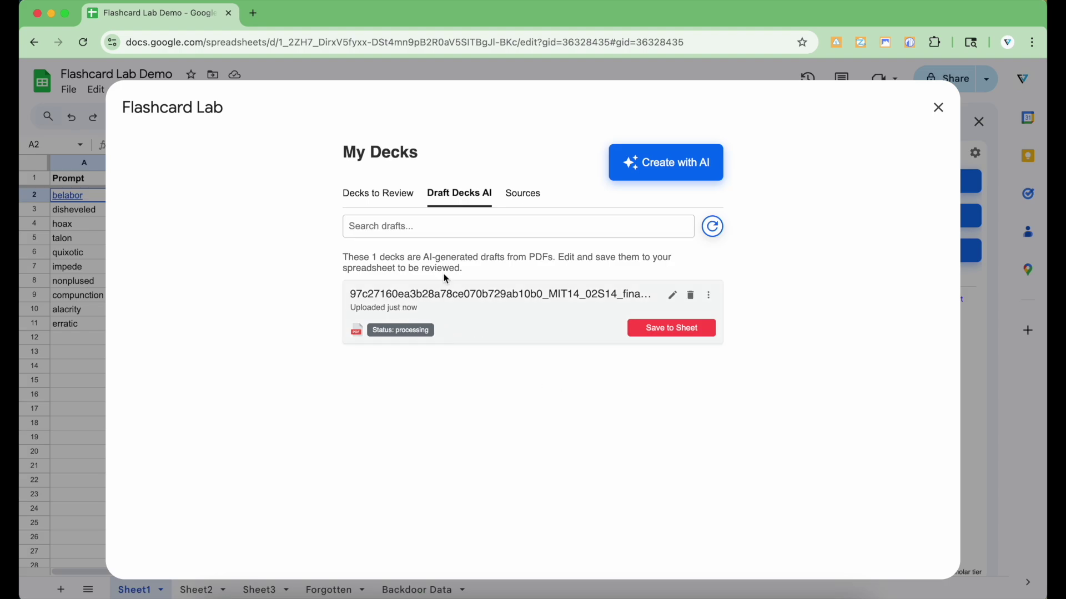
# View the source PDFs, then refresh Draft Decks AI so the PDF draft finishes processing
pyautogui.click(522, 201)
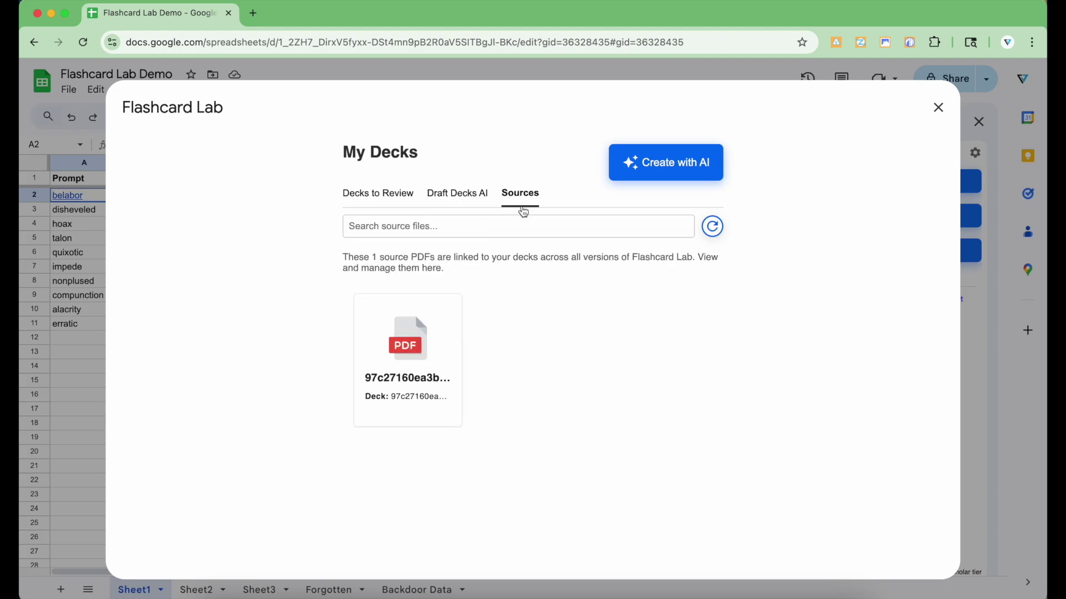
pyautogui.moveTo(445, 308)
pyautogui.click(469, 198)
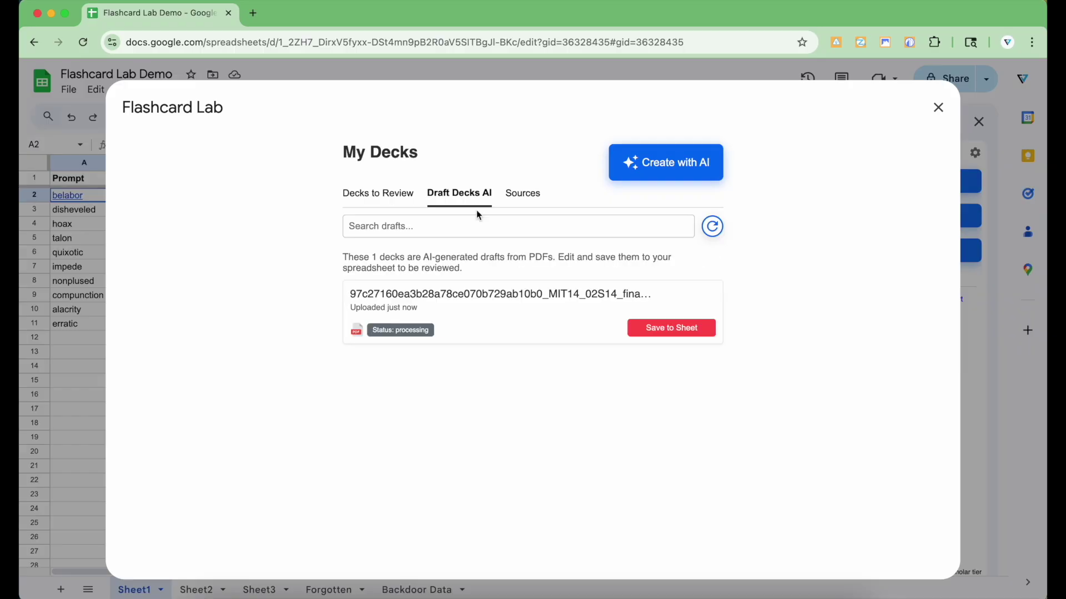
pyautogui.click(715, 229)
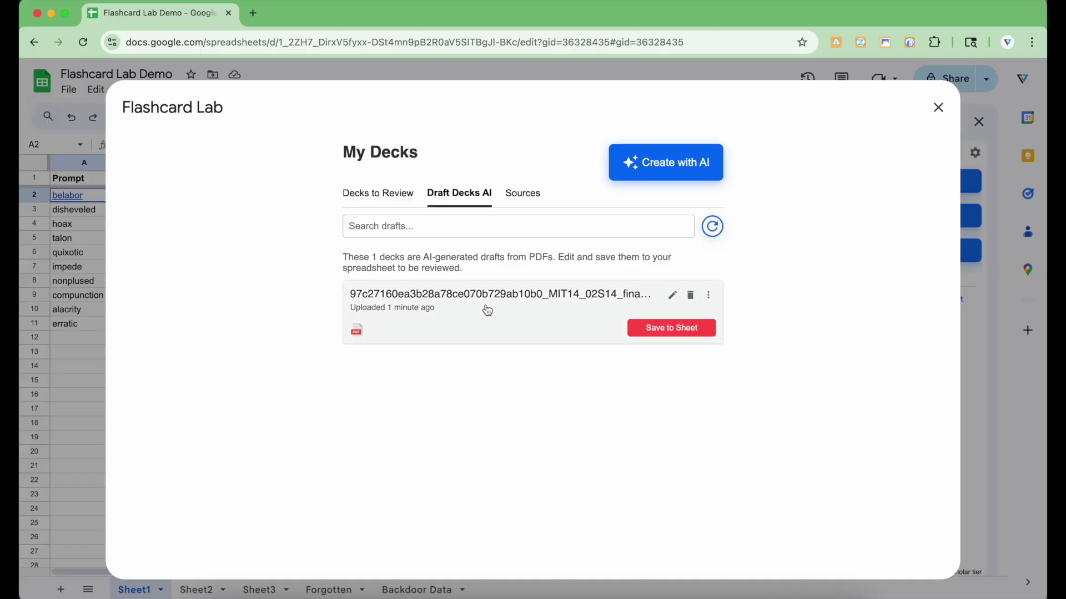
# Look over the AI draft's banking question cards beside the source PDF, then return to the deck list
pyautogui.click(673, 296)
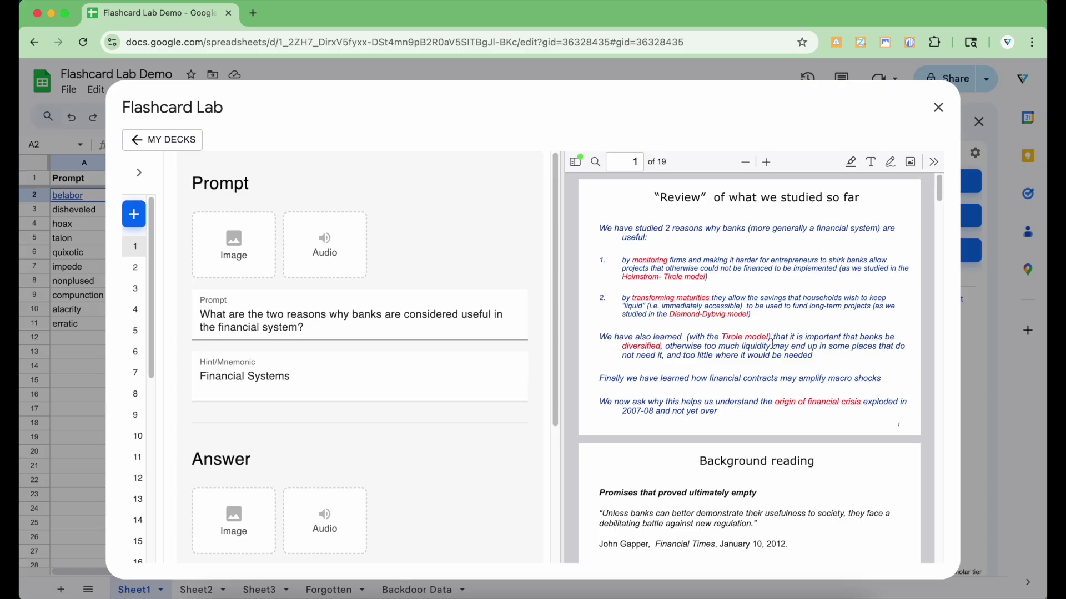
pyautogui.scroll(-10, 772, 344)
pyautogui.scroll(-5, 523, 290)
pyautogui.scroll(5, 523, 290)
pyautogui.click(186, 147)
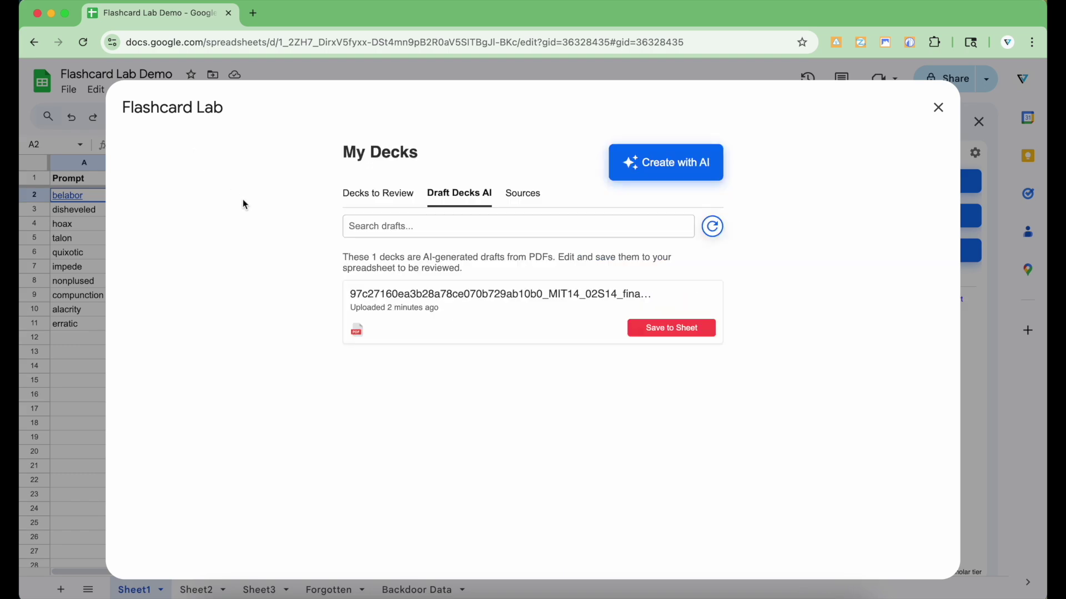
# Save the AI draft as a new 31-card sheet and start its review, toggling Show Topic on and off
pyautogui.click(675, 333)
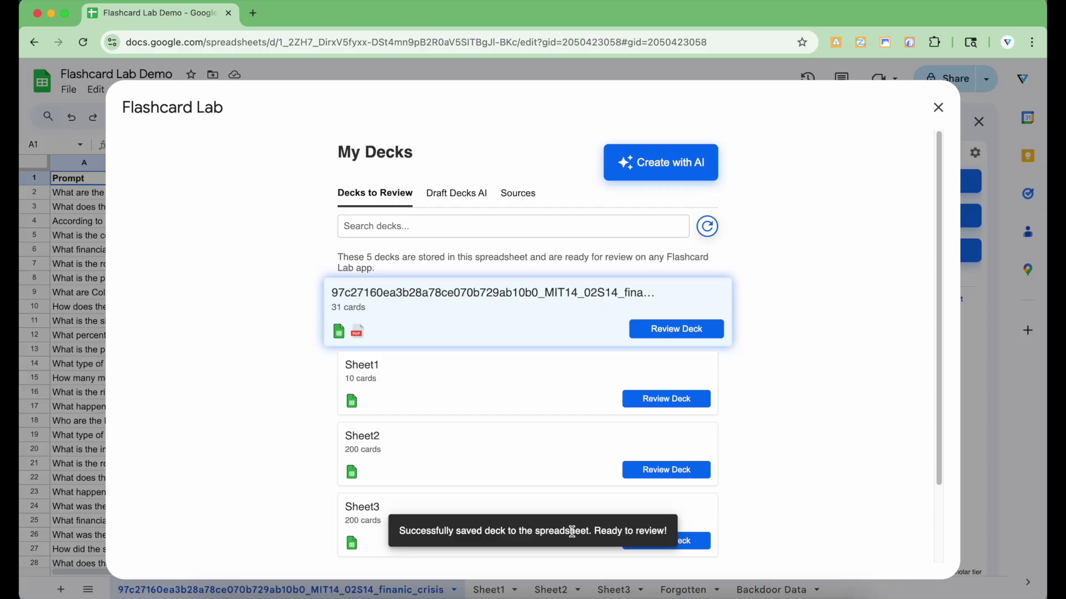
pyautogui.click(647, 330)
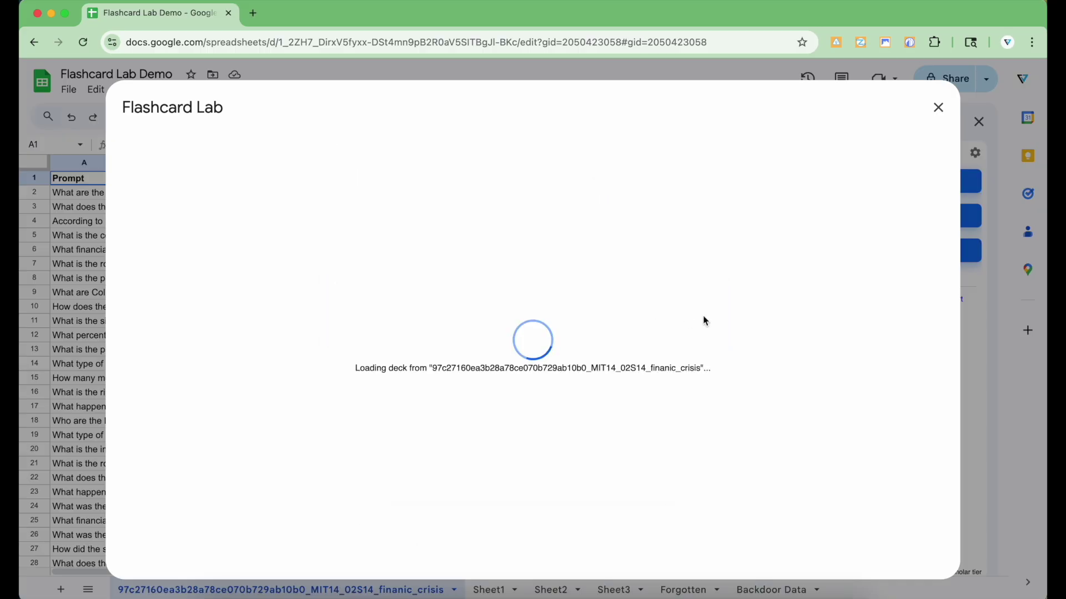
pyautogui.click(557, 388)
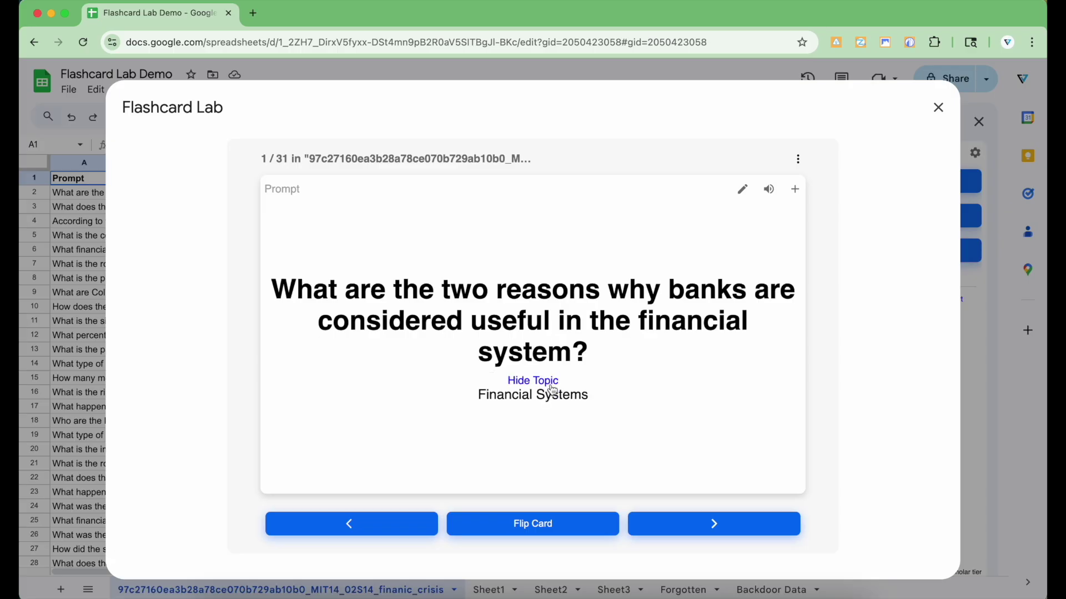
pyautogui.click(555, 382)
# Flip cards 1 and 2 to their answers and back, advancing the review to card 3 of 31
pyautogui.click(605, 449)
pyautogui.click(607, 448)
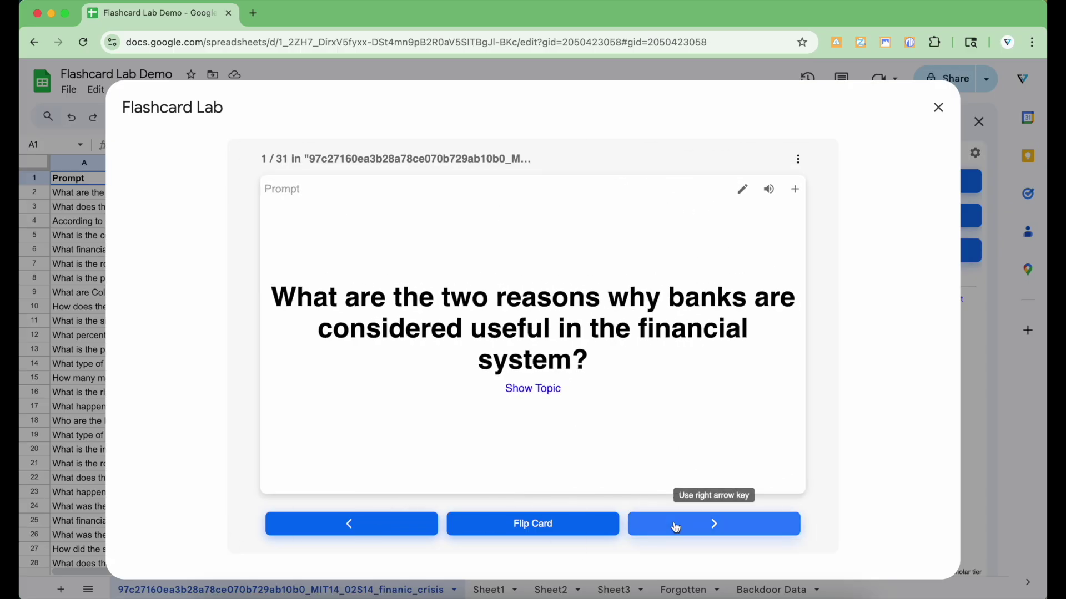
pyautogui.click(676, 528)
pyautogui.click(617, 432)
pyautogui.click(616, 432)
pyautogui.click(666, 523)
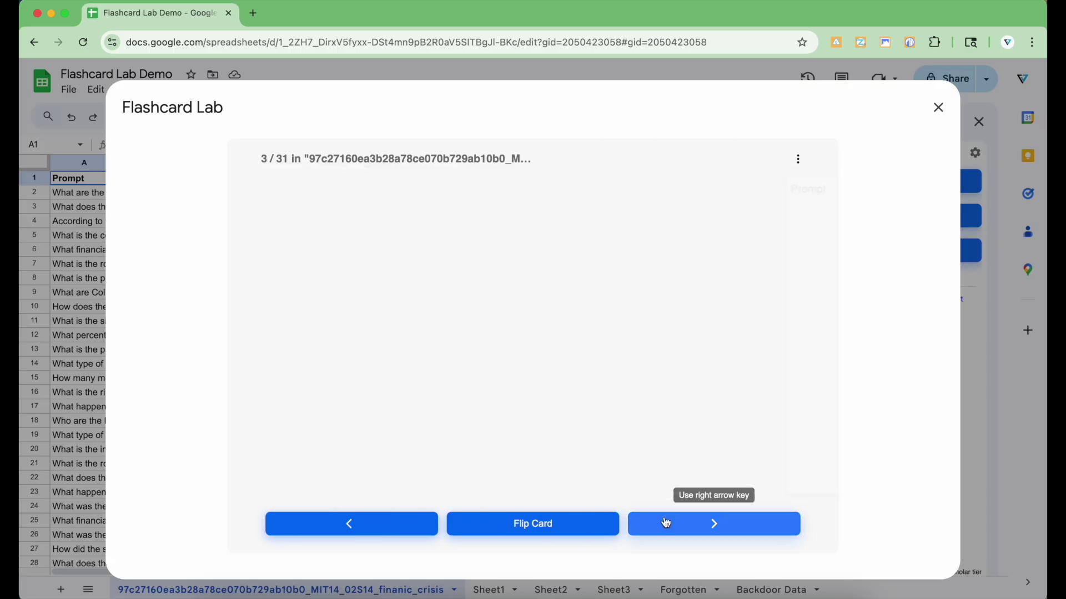